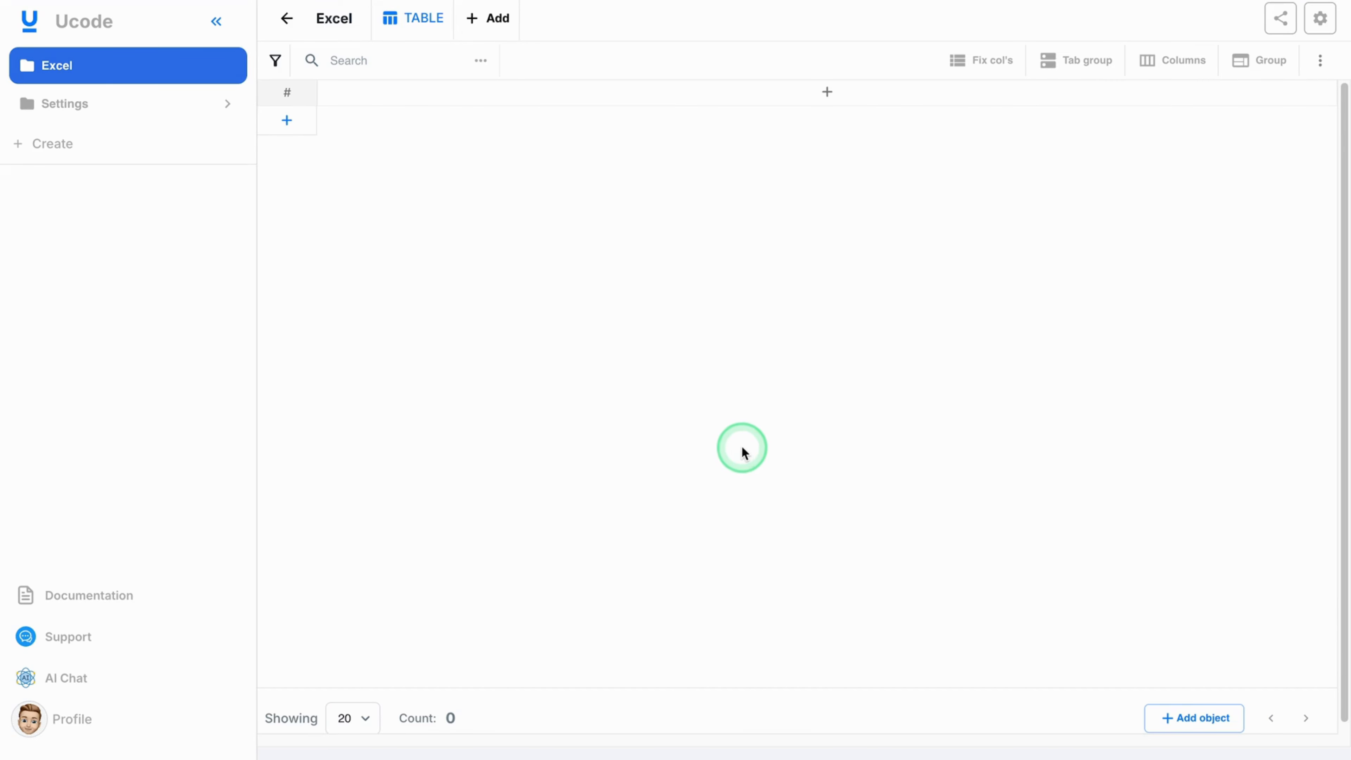
Add a text column labelled Athlete to the empty Excel table
click(859, 91)
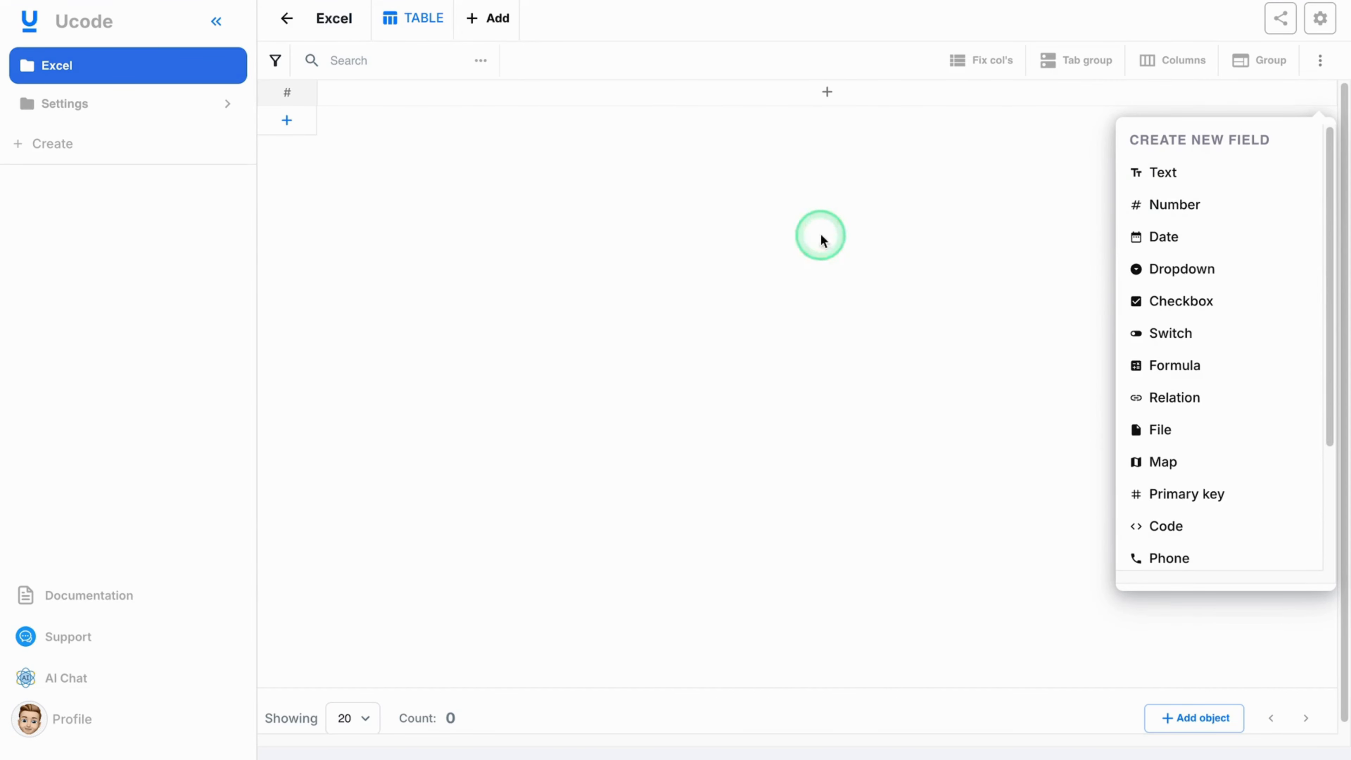
click(1154, 179)
click(926, 93)
text(A)
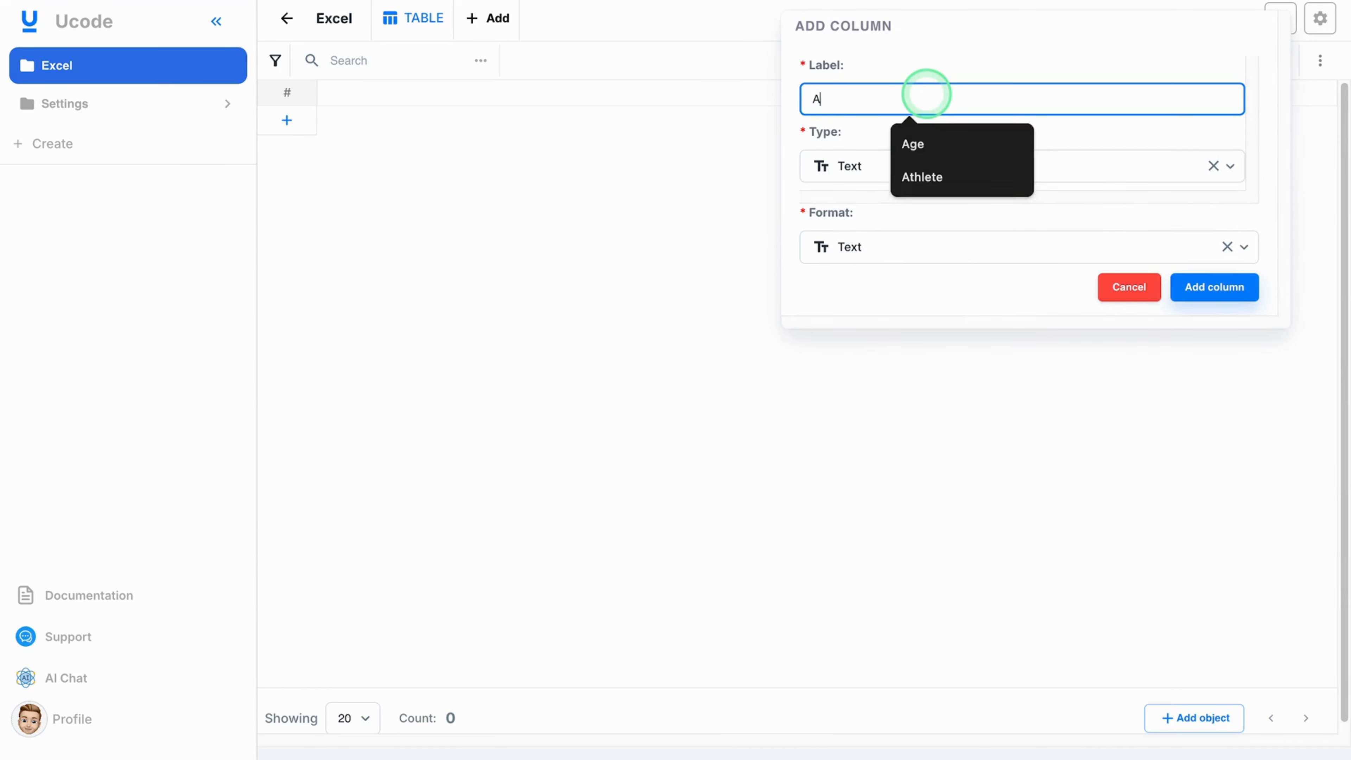
text(thlete)
click(1218, 290)
Add a number column labelled Age to the table
click(1232, 96)
click(1217, 208)
click(992, 96)
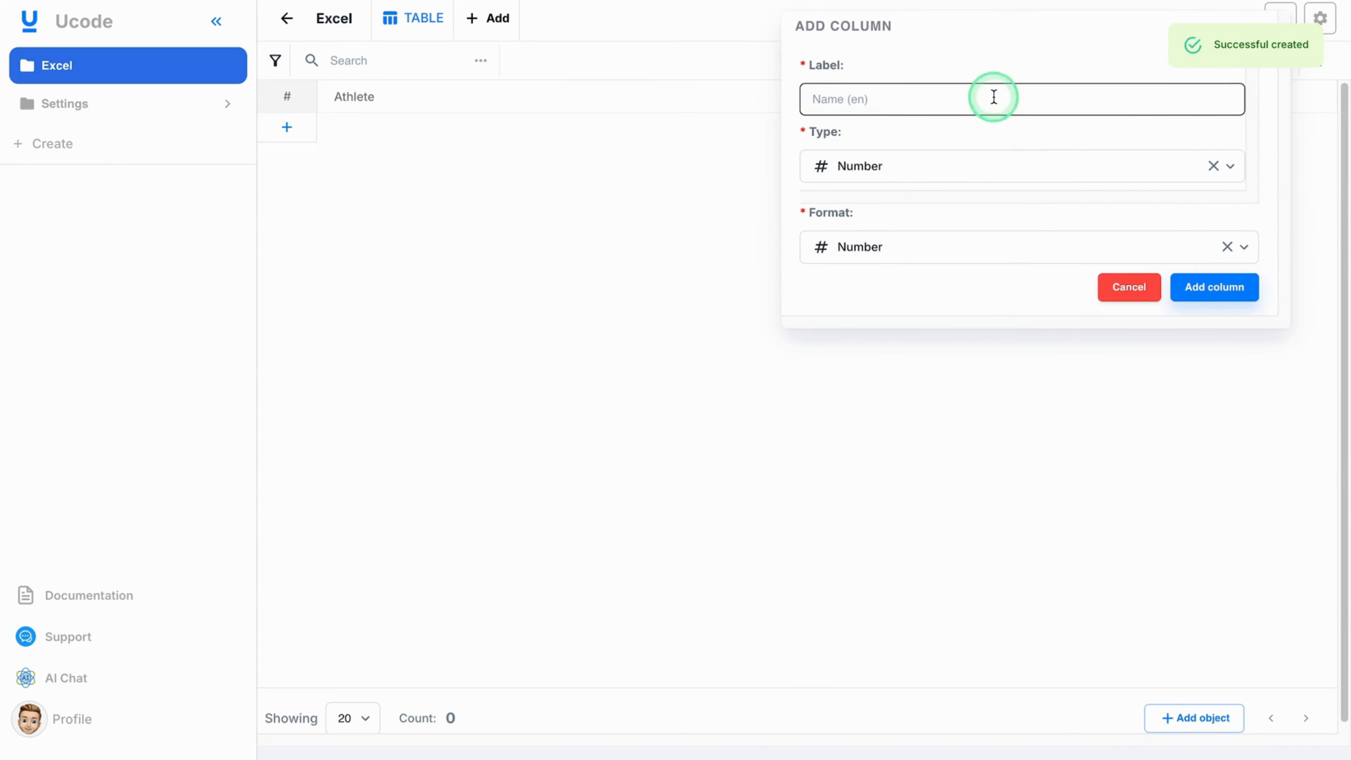
text(Age)
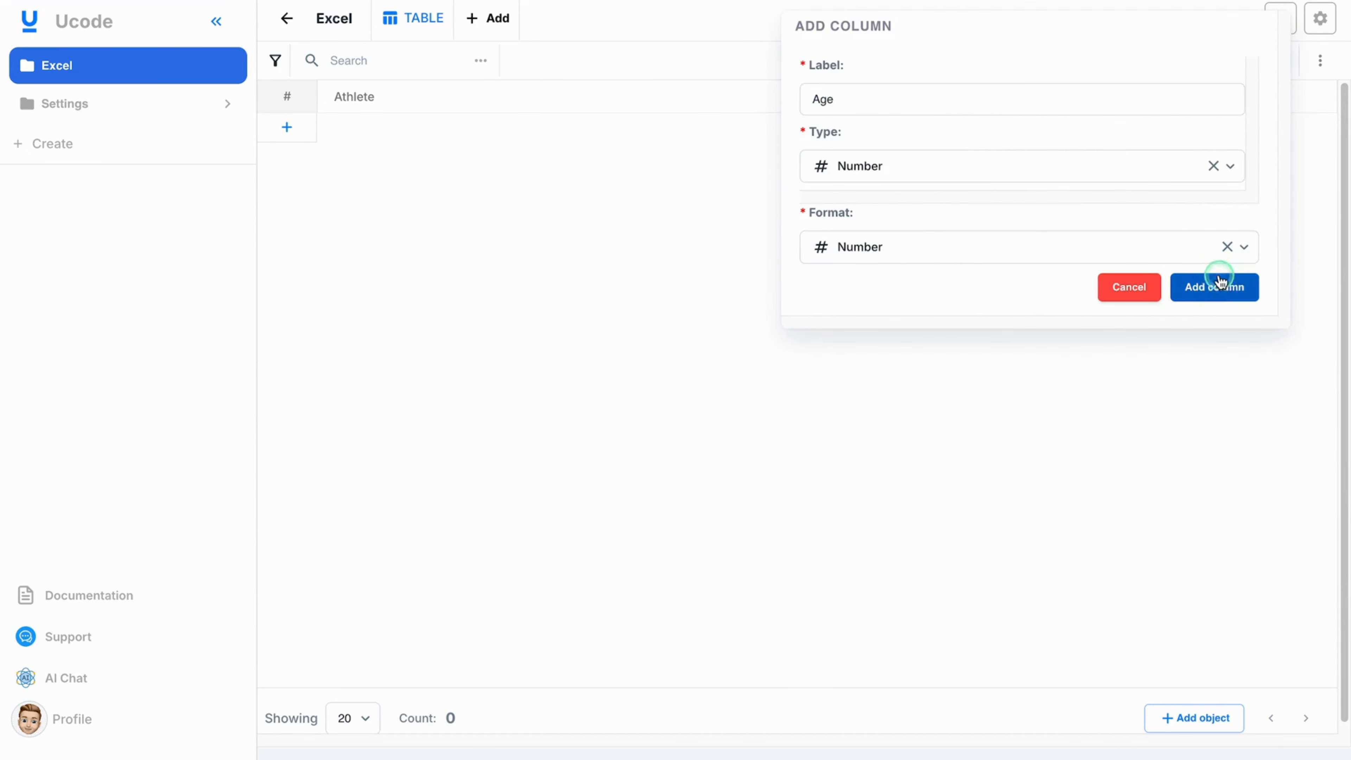
click(1215, 287)
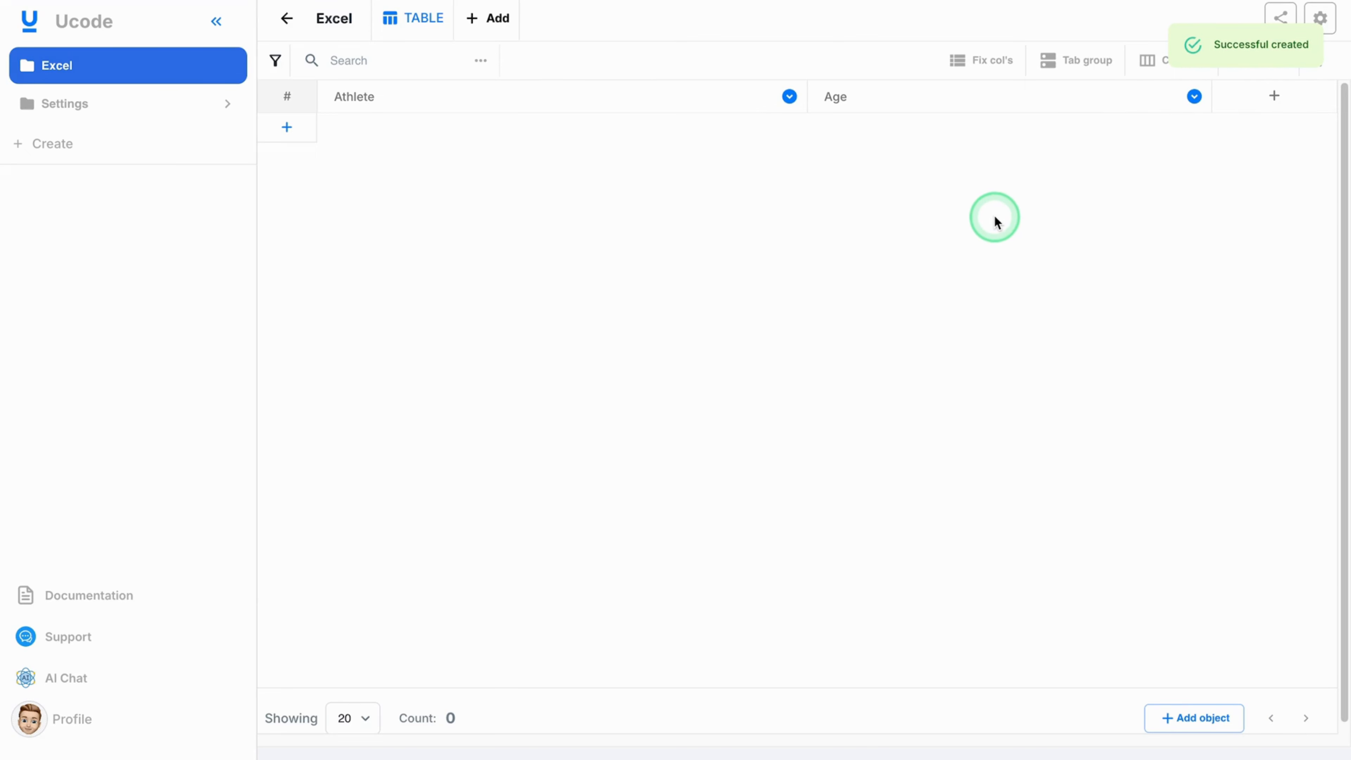
Add a text column labelled Country to the table
click(1281, 104)
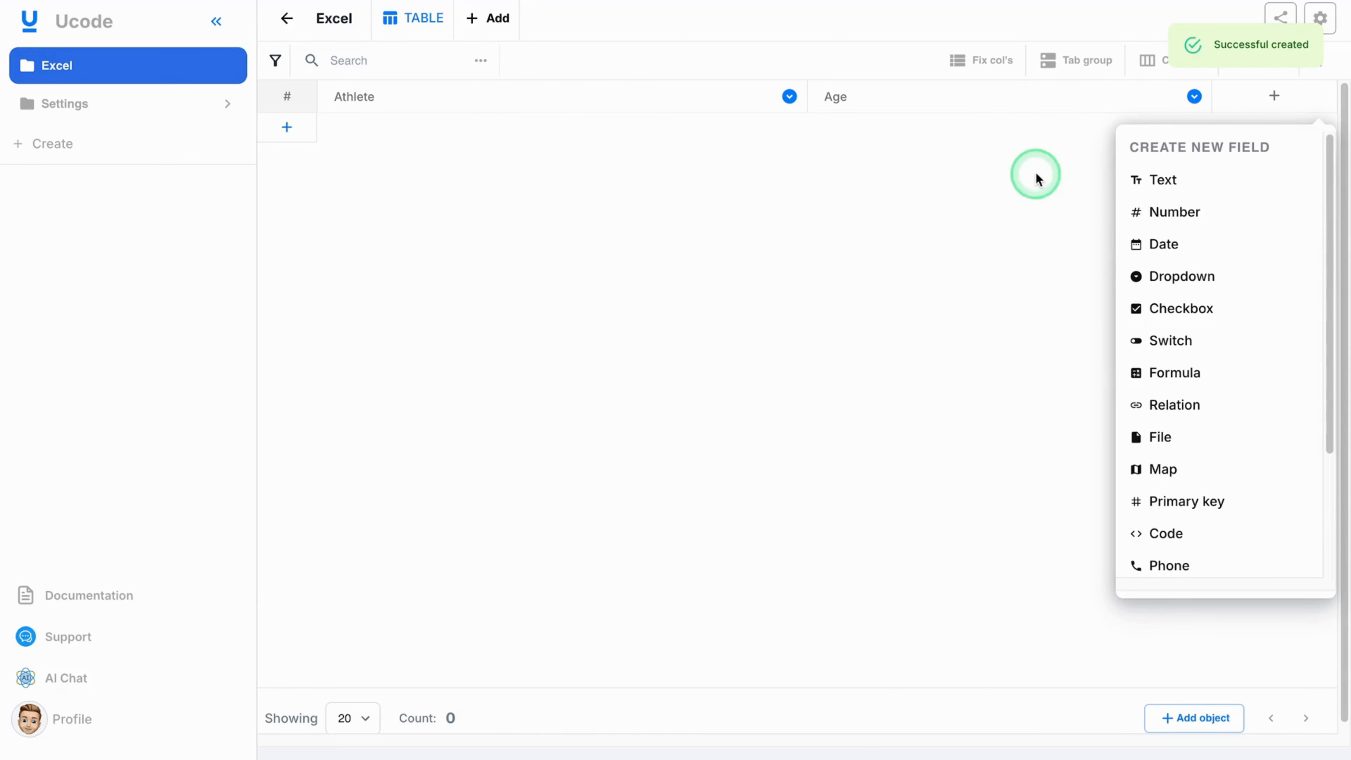
click(1191, 180)
click(966, 102)
text(Coumnt)
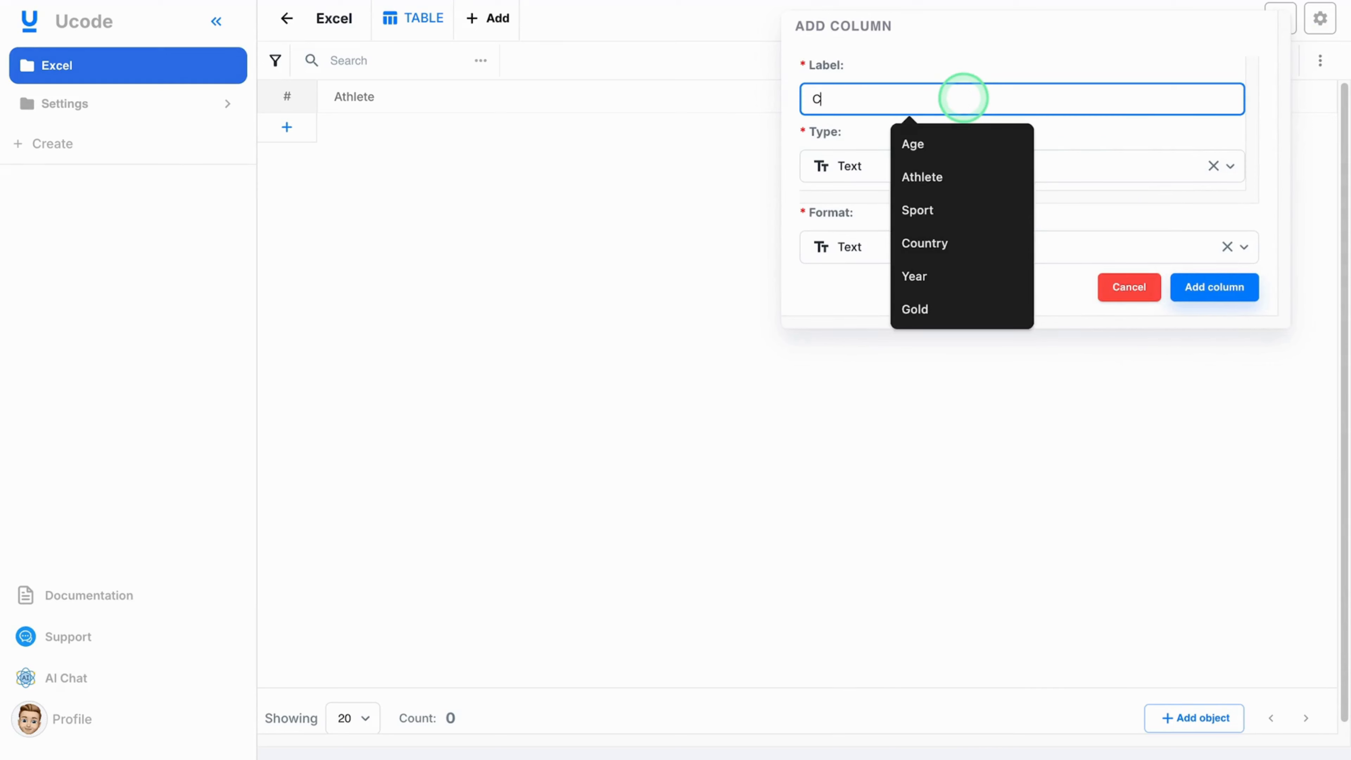
key(BackSpace)
key(BackSpace)
key(BackSpace)
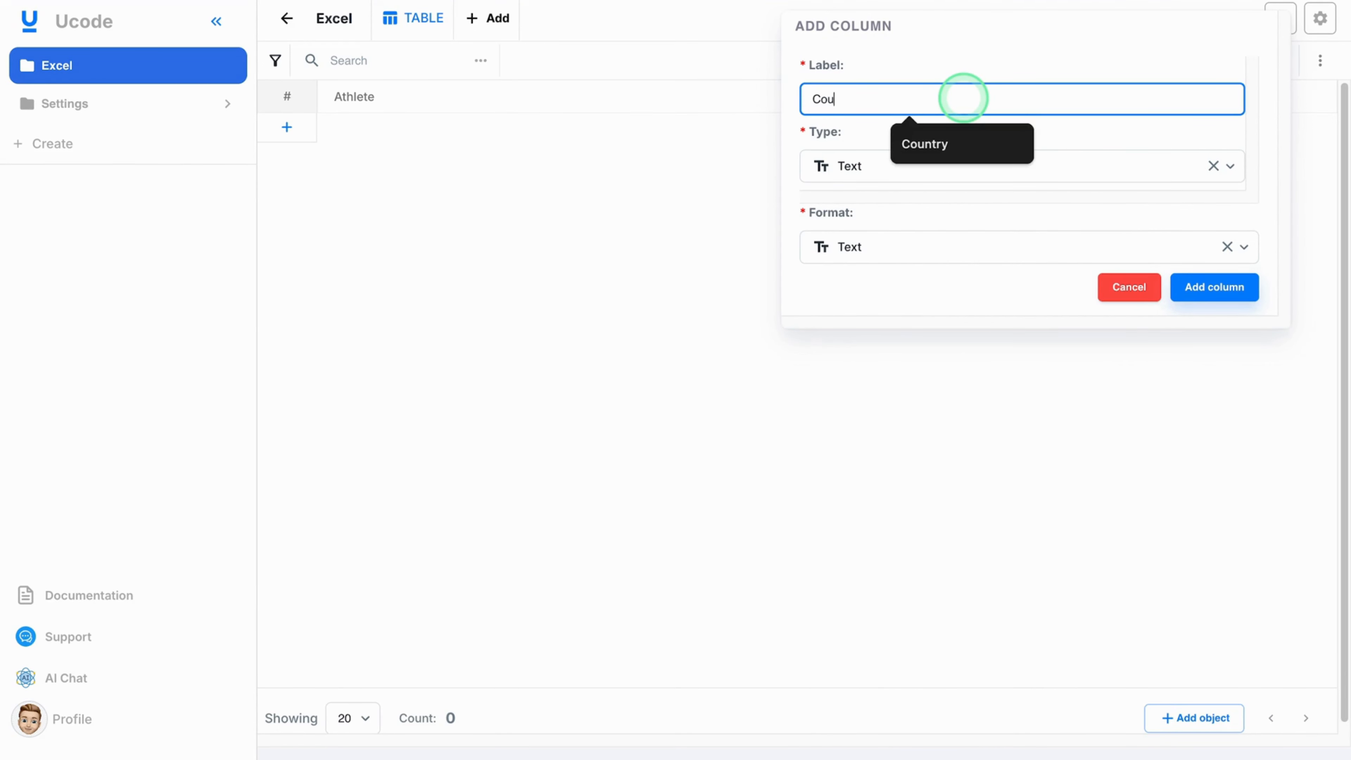
text(ntry)
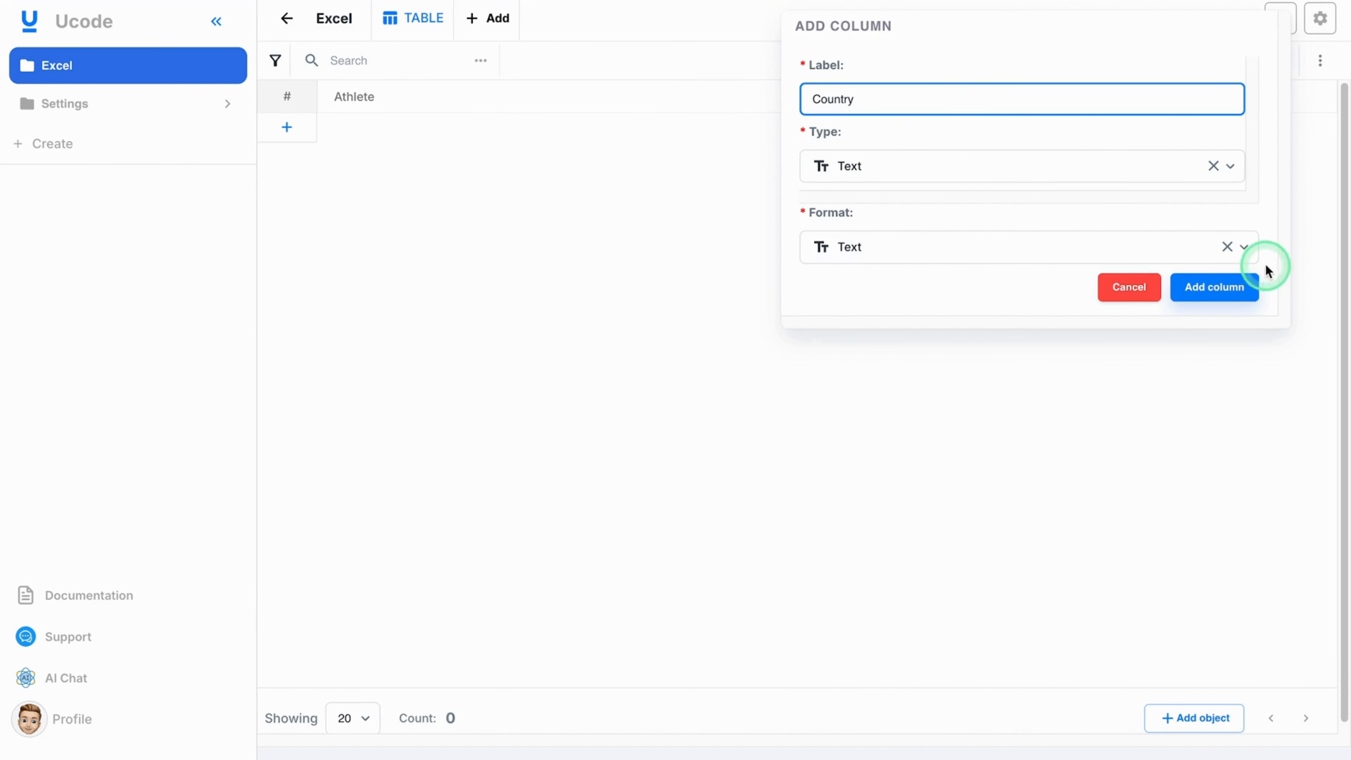
click(1251, 278)
Add a number column labelled Year to the table
click(1303, 100)
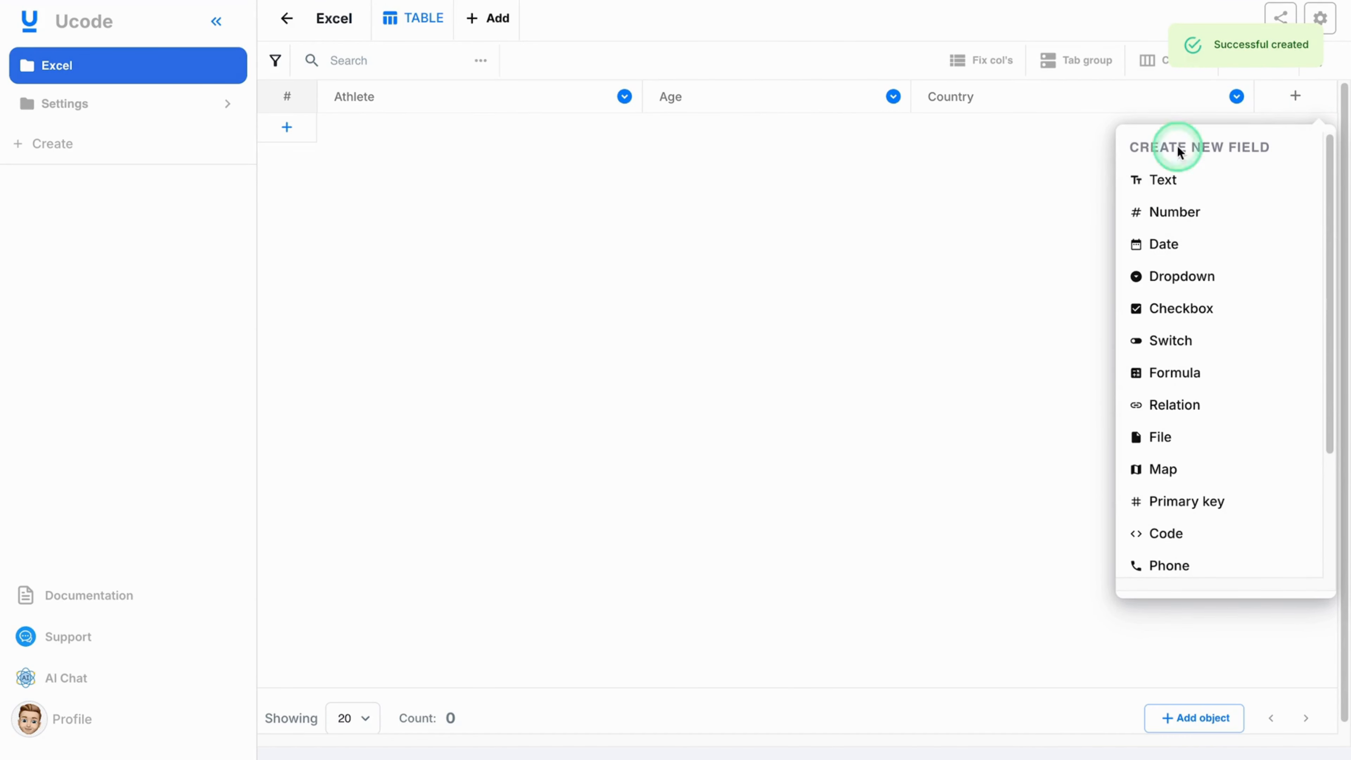
click(1170, 212)
click(900, 96)
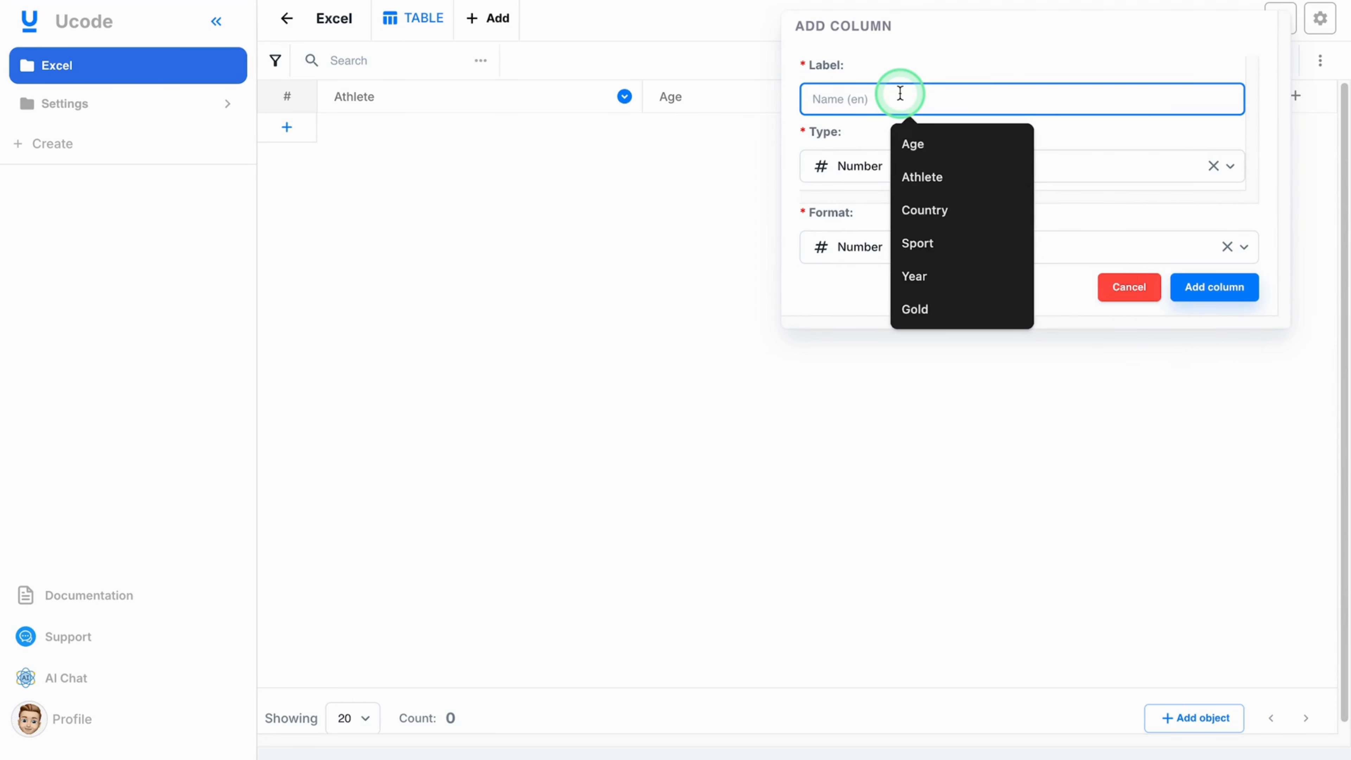
text(Year)
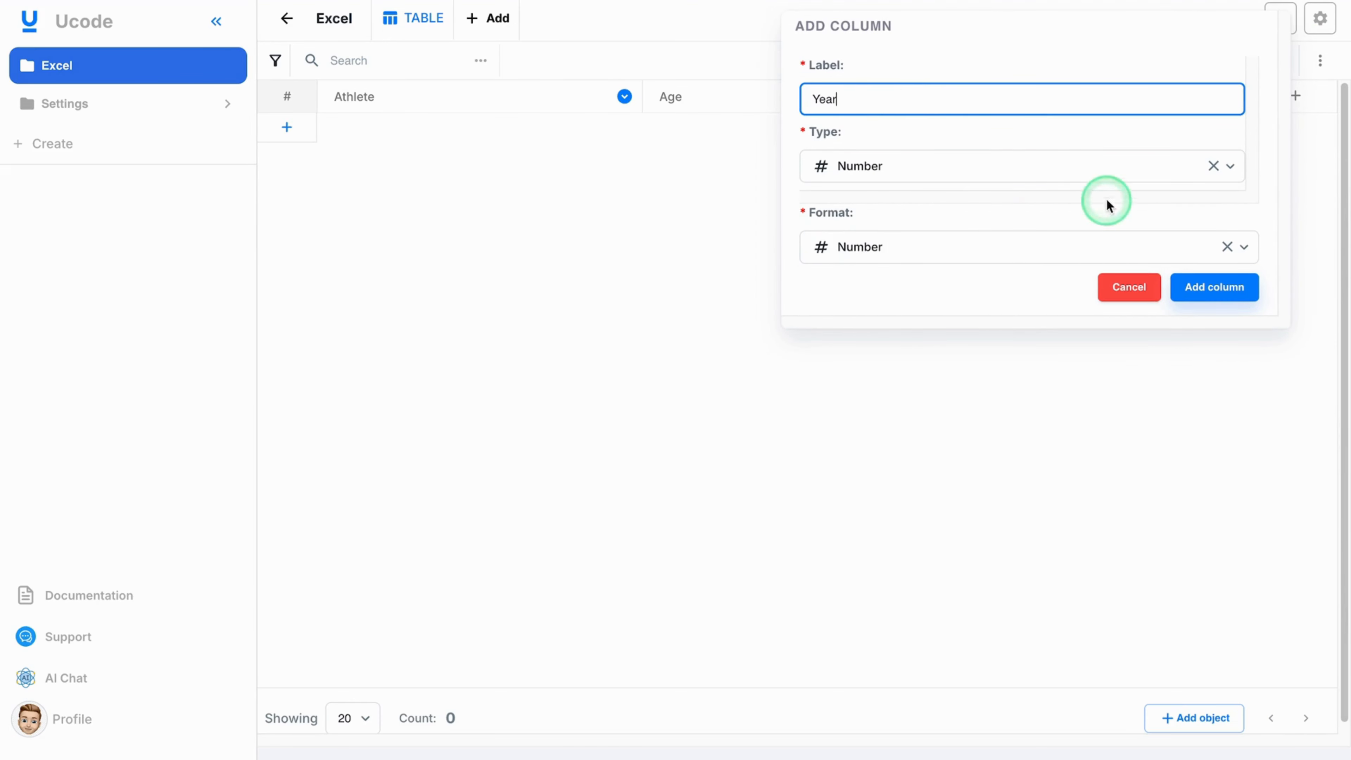
click(1177, 288)
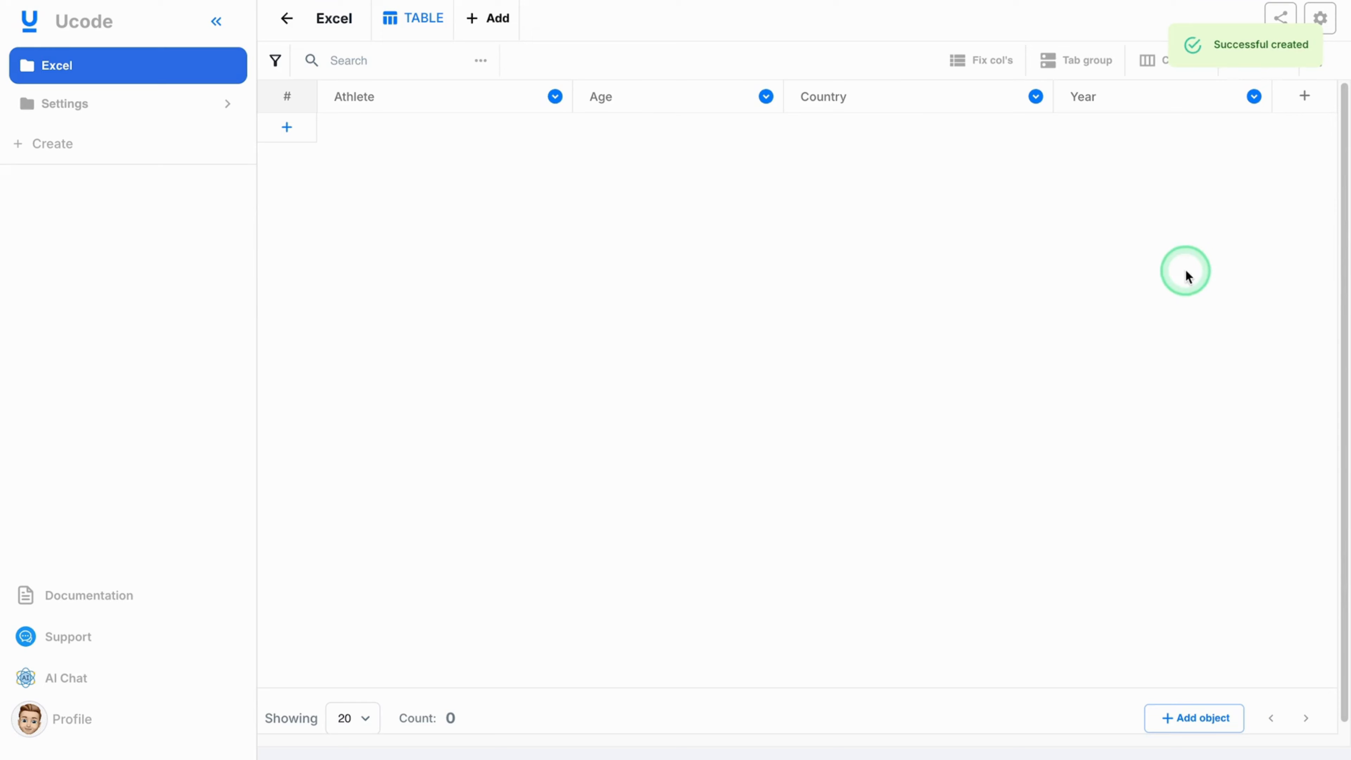
Add a text column labelled Sport to the table
click(1304, 101)
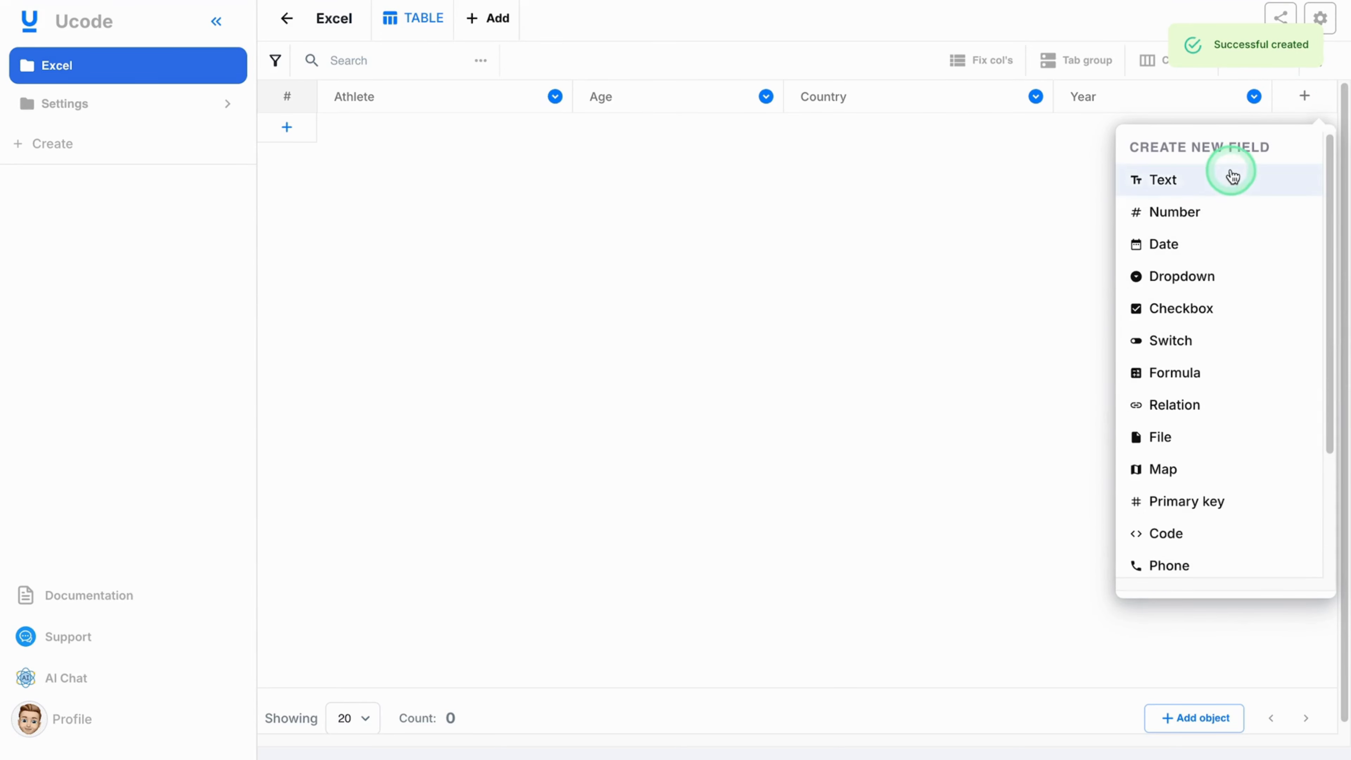
click(1173, 183)
click(974, 109)
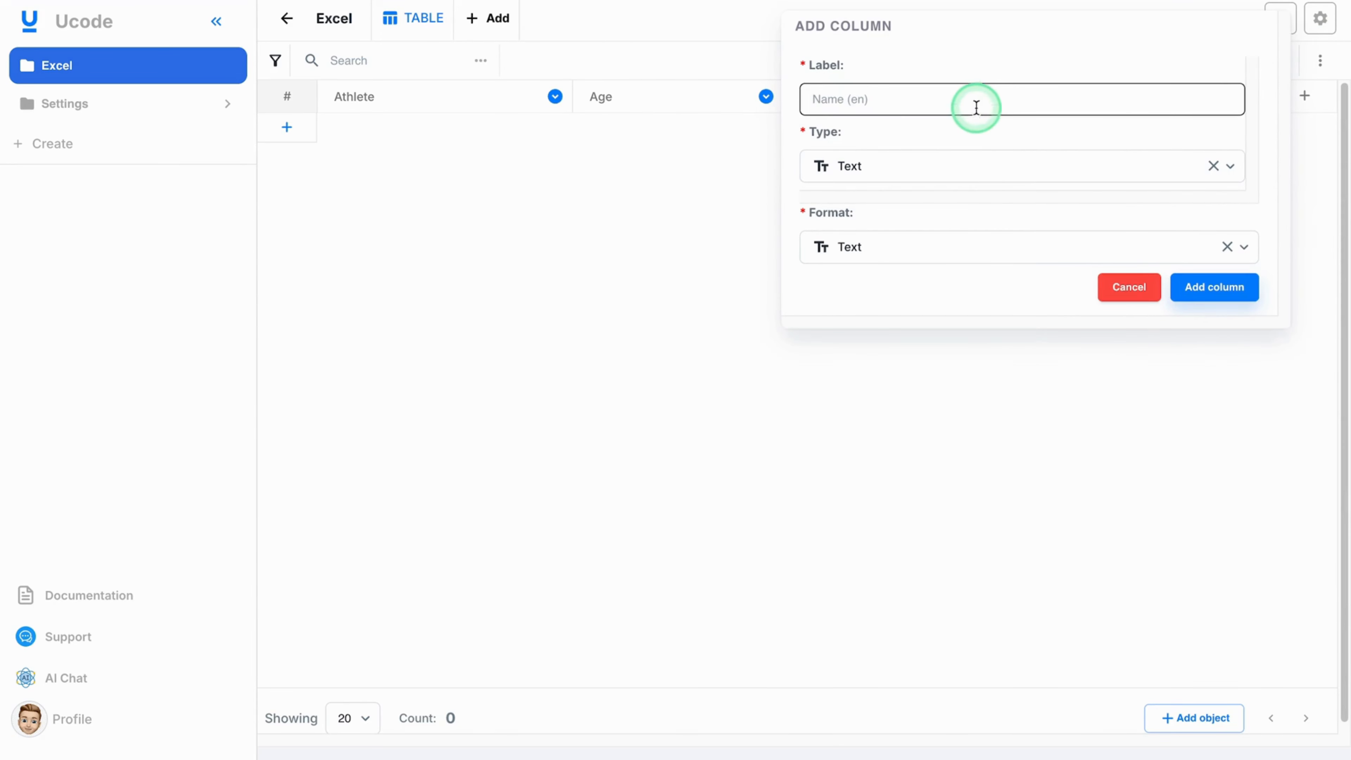
text(Sport)
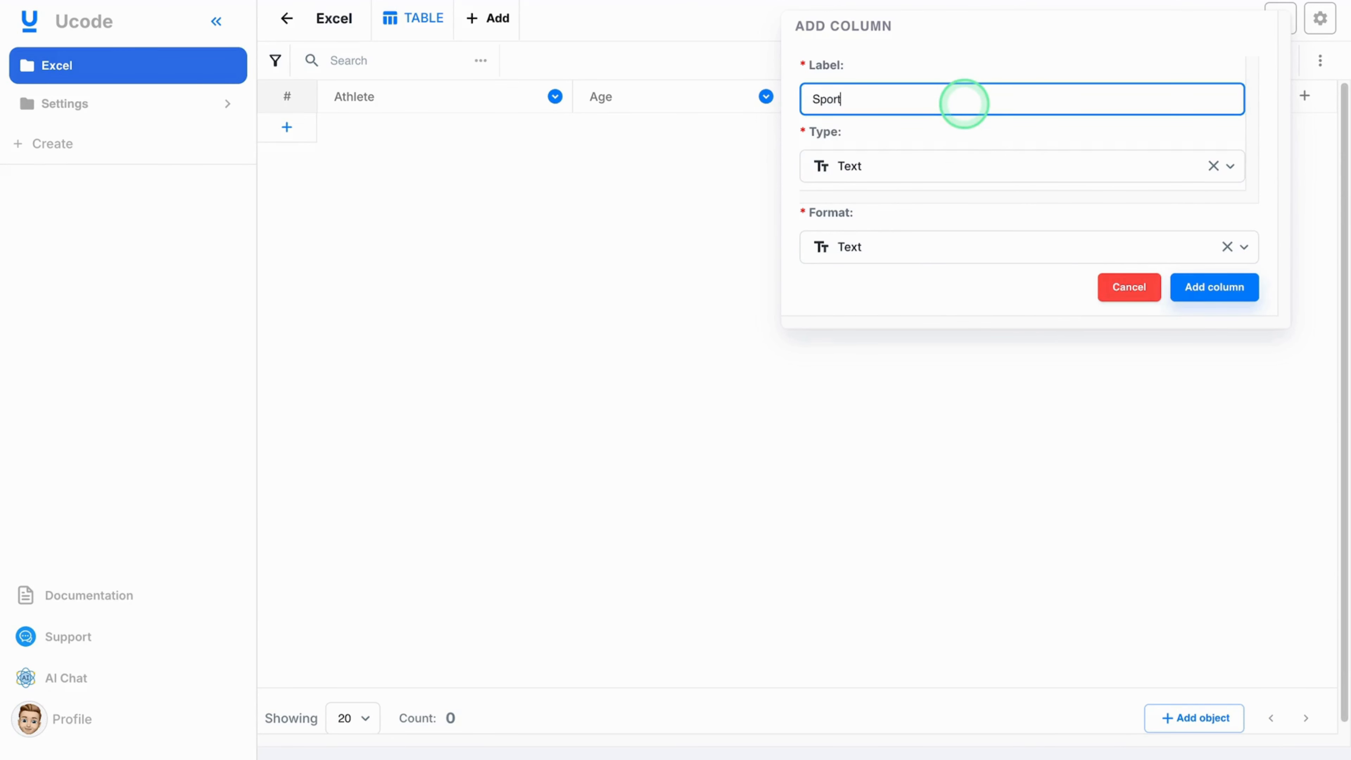
click(1197, 288)
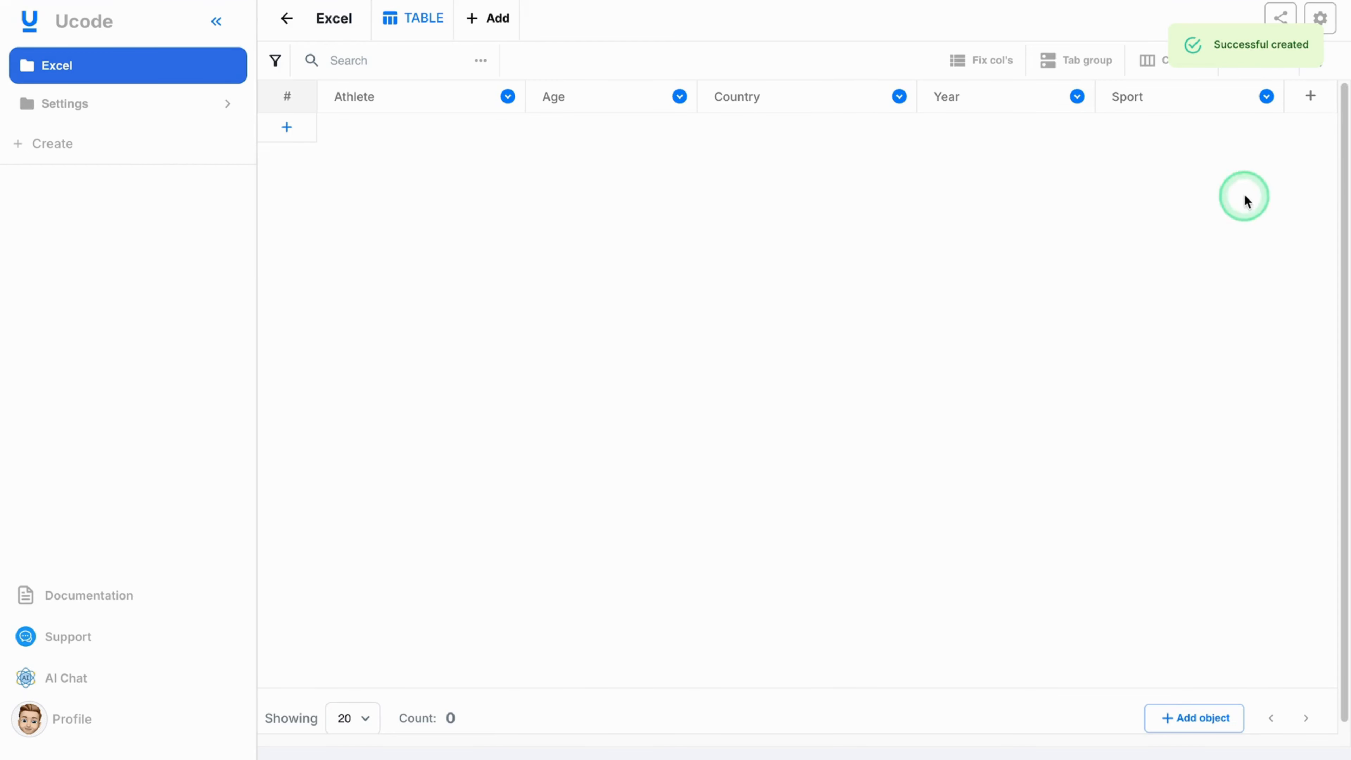
Add a number column labelled Gold to the table
click(1310, 96)
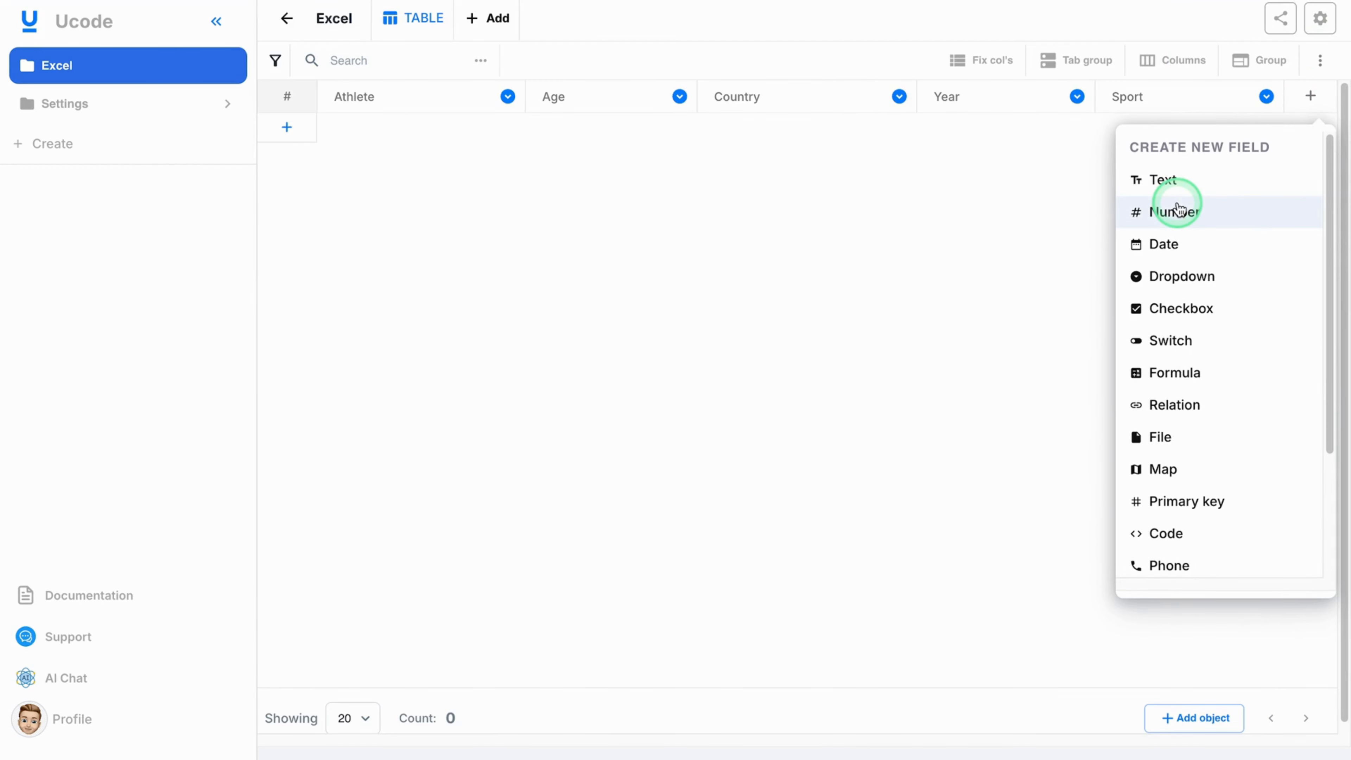
click(1241, 221)
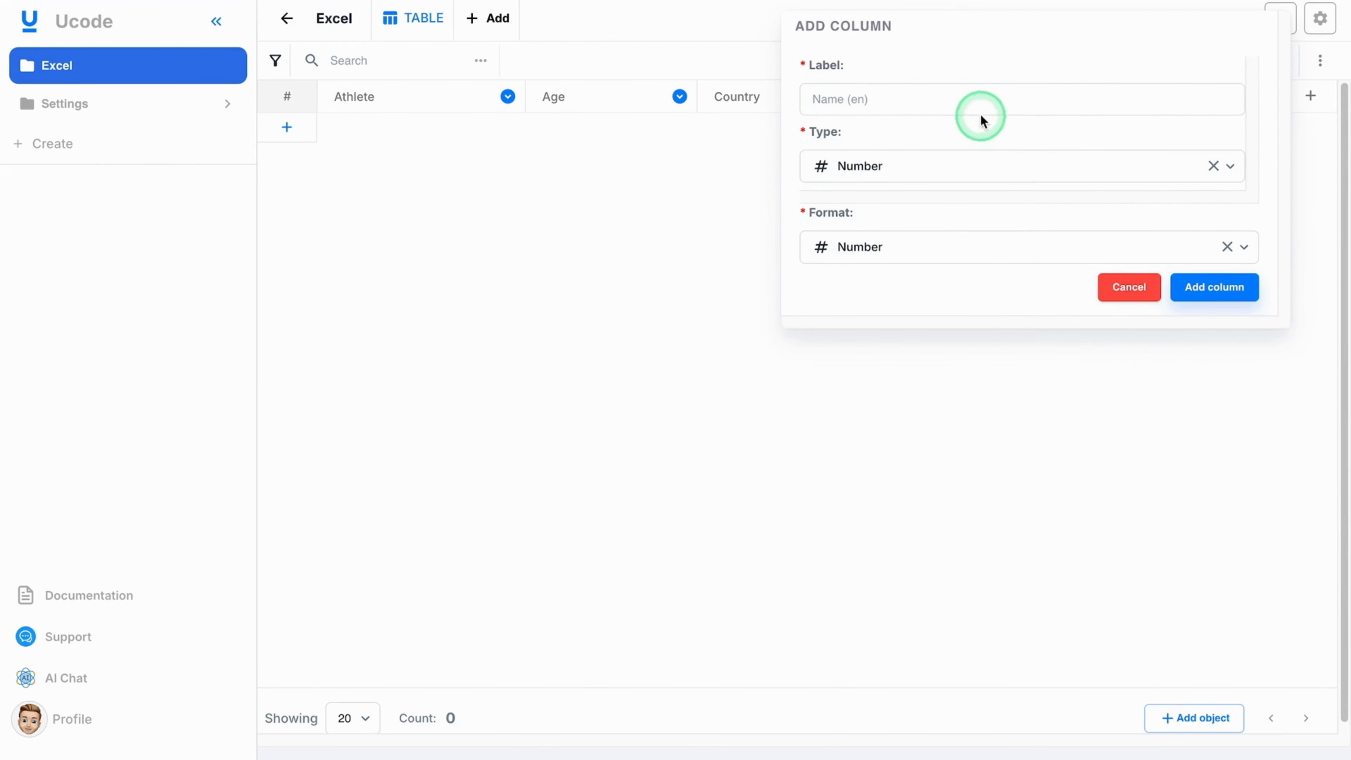
click(978, 101)
text(Gold)
click(1212, 286)
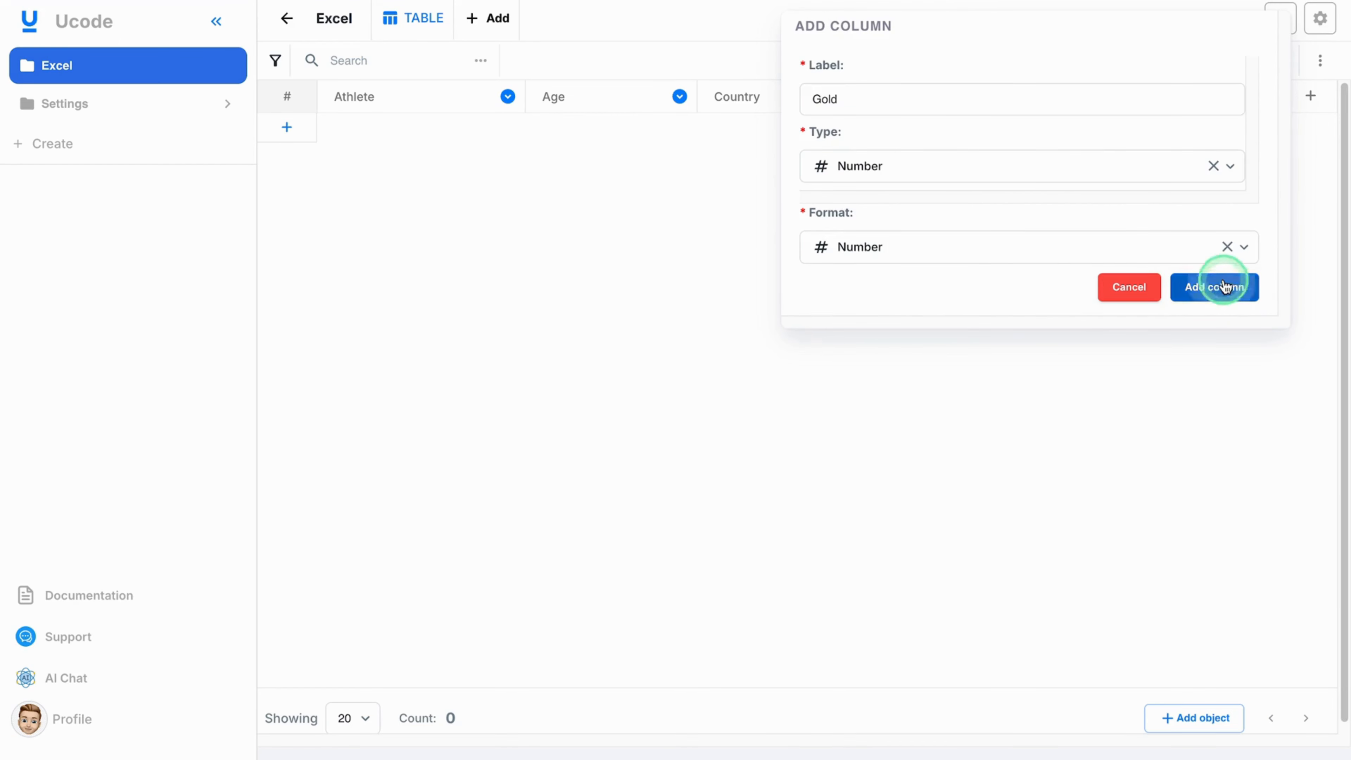
Add a number column labelled Silver to the table
click(1311, 109)
click(1231, 215)
click(852, 111)
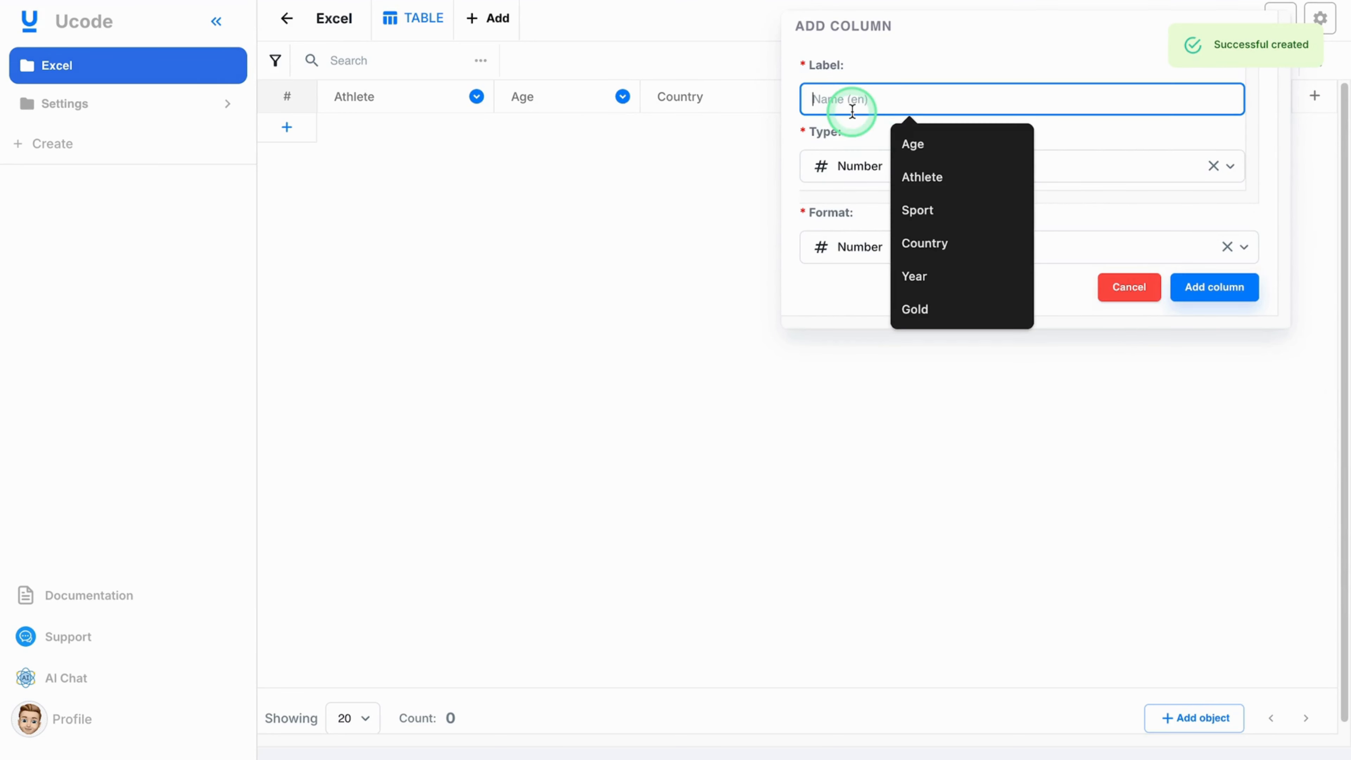
text(Silver)
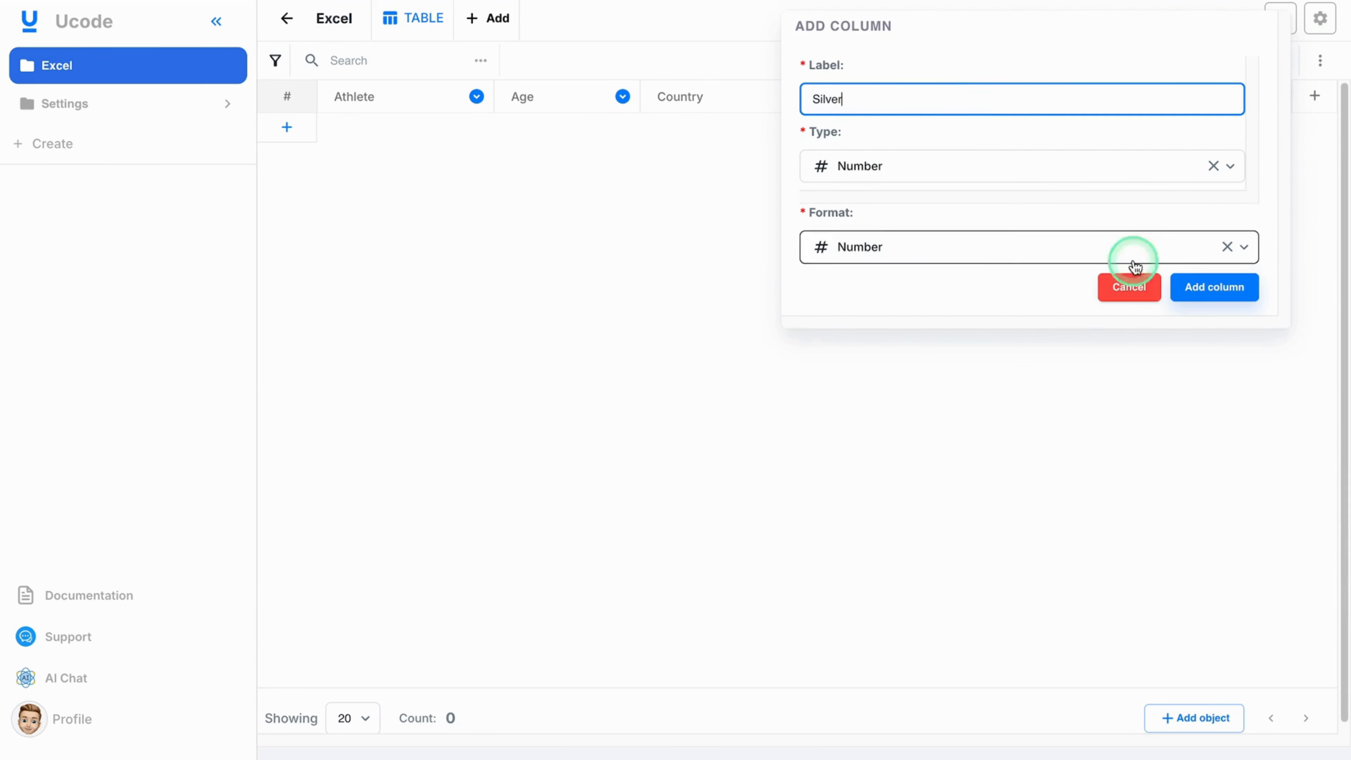
click(1210, 290)
Add a number column labelled Bronze to the table
click(1305, 94)
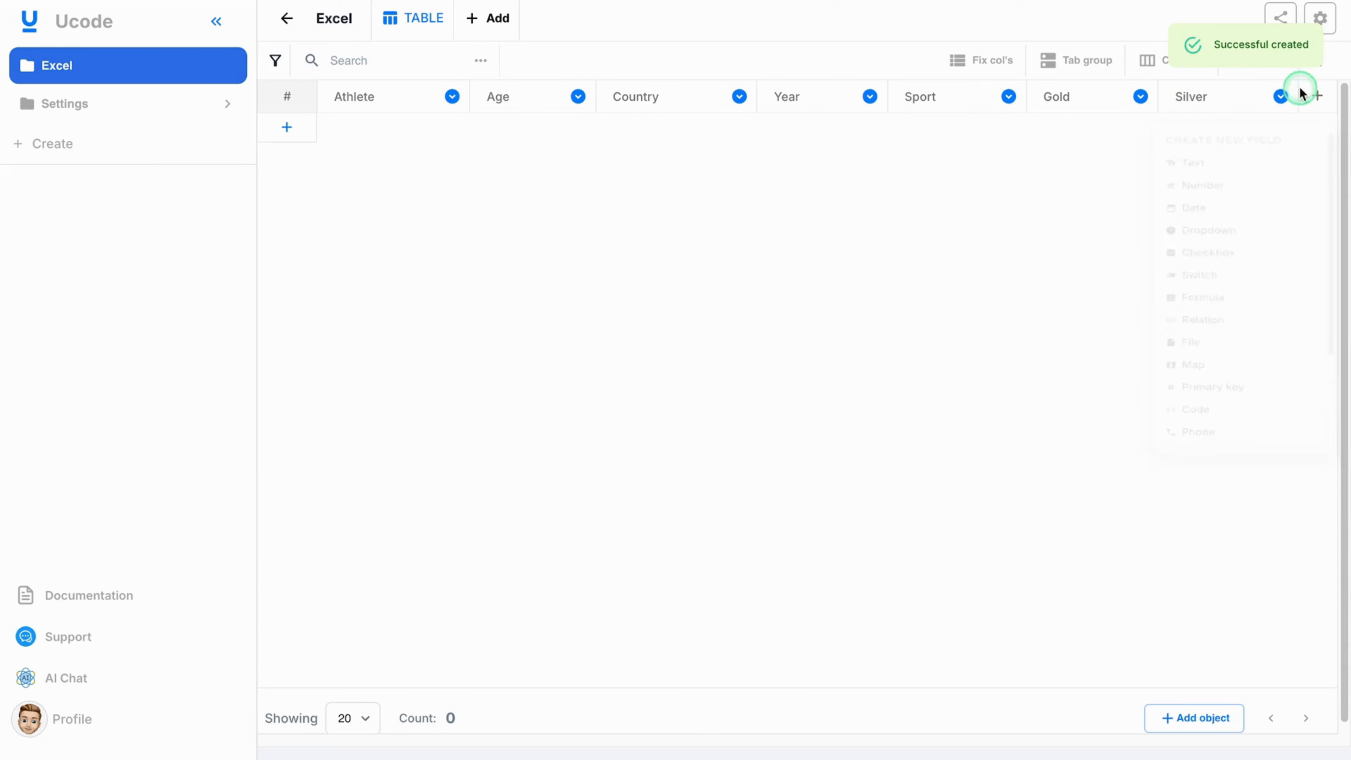
click(1166, 202)
click(964, 109)
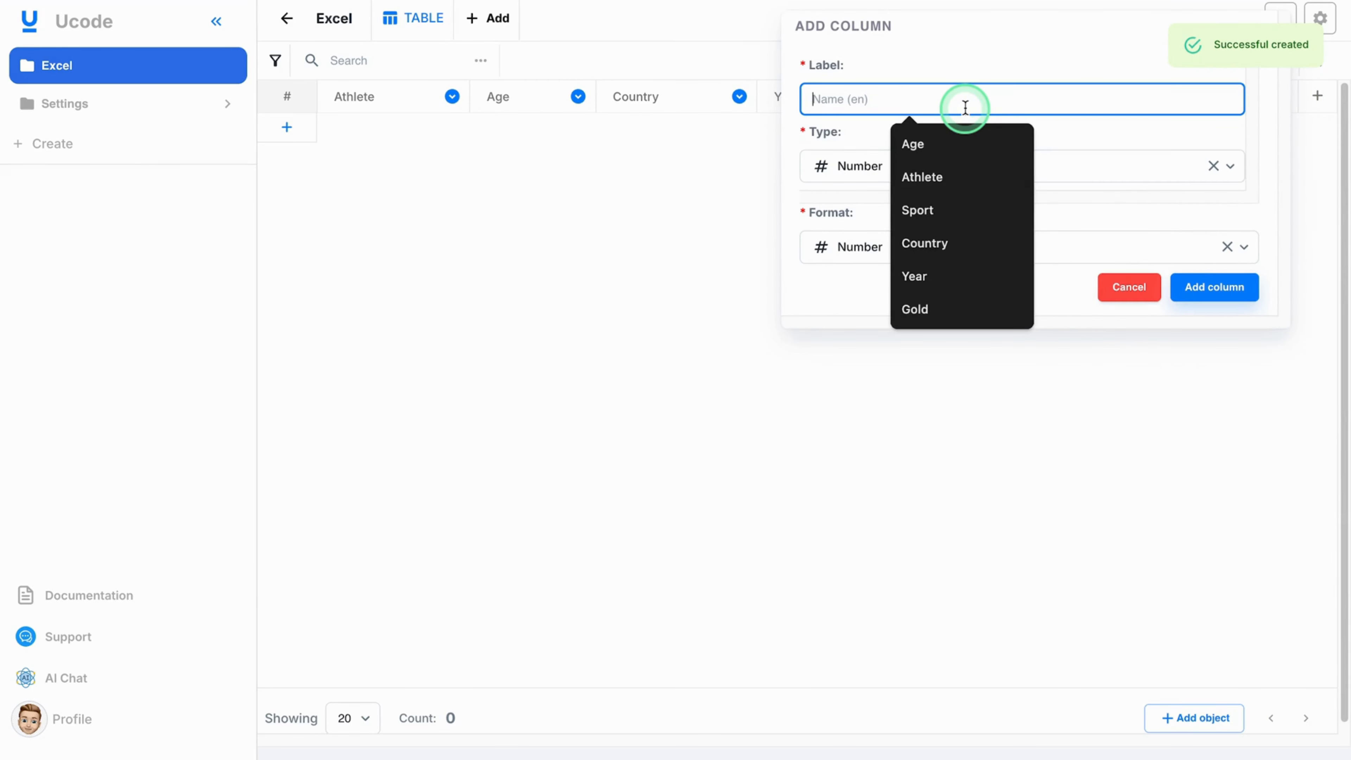
text(Bronze)
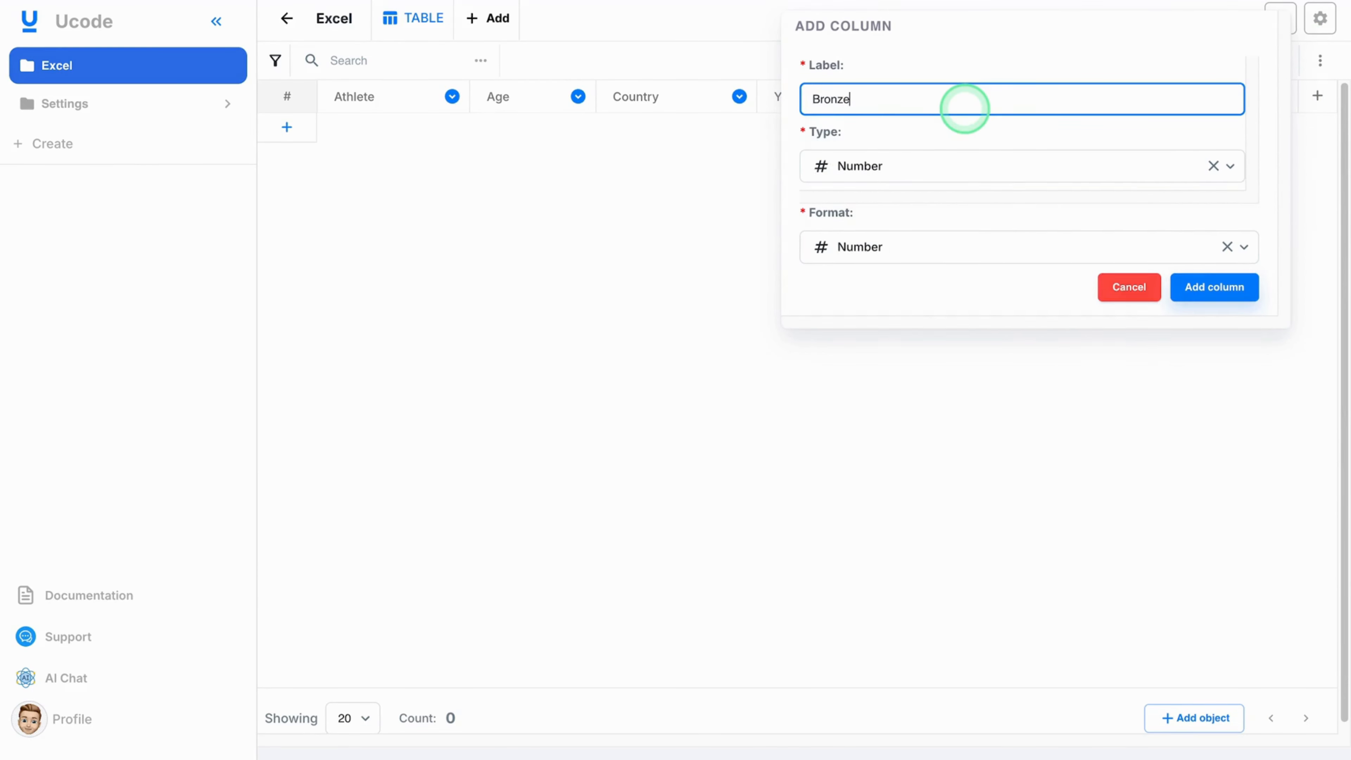
key(Return)
Add a number column labelled Total to the table
click(1293, 97)
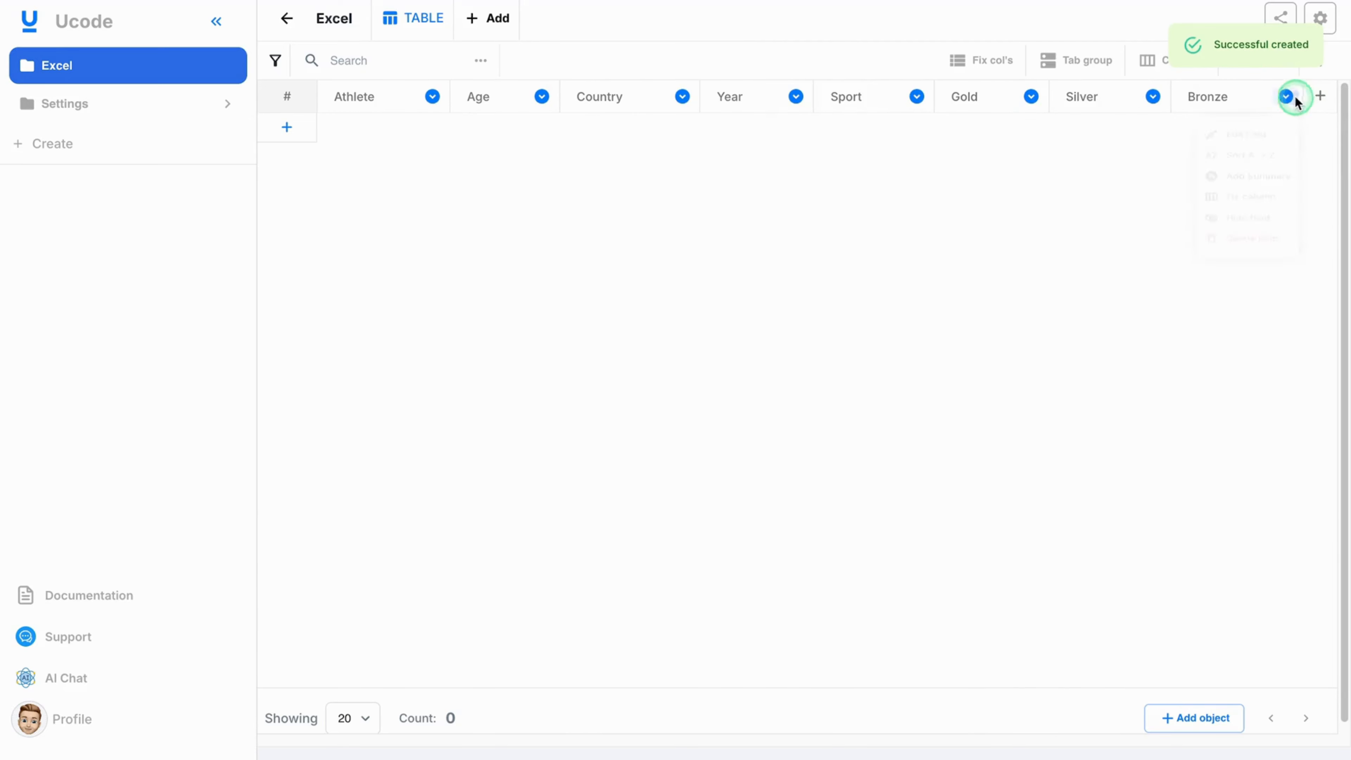
click(1319, 97)
click(1224, 208)
click(947, 99)
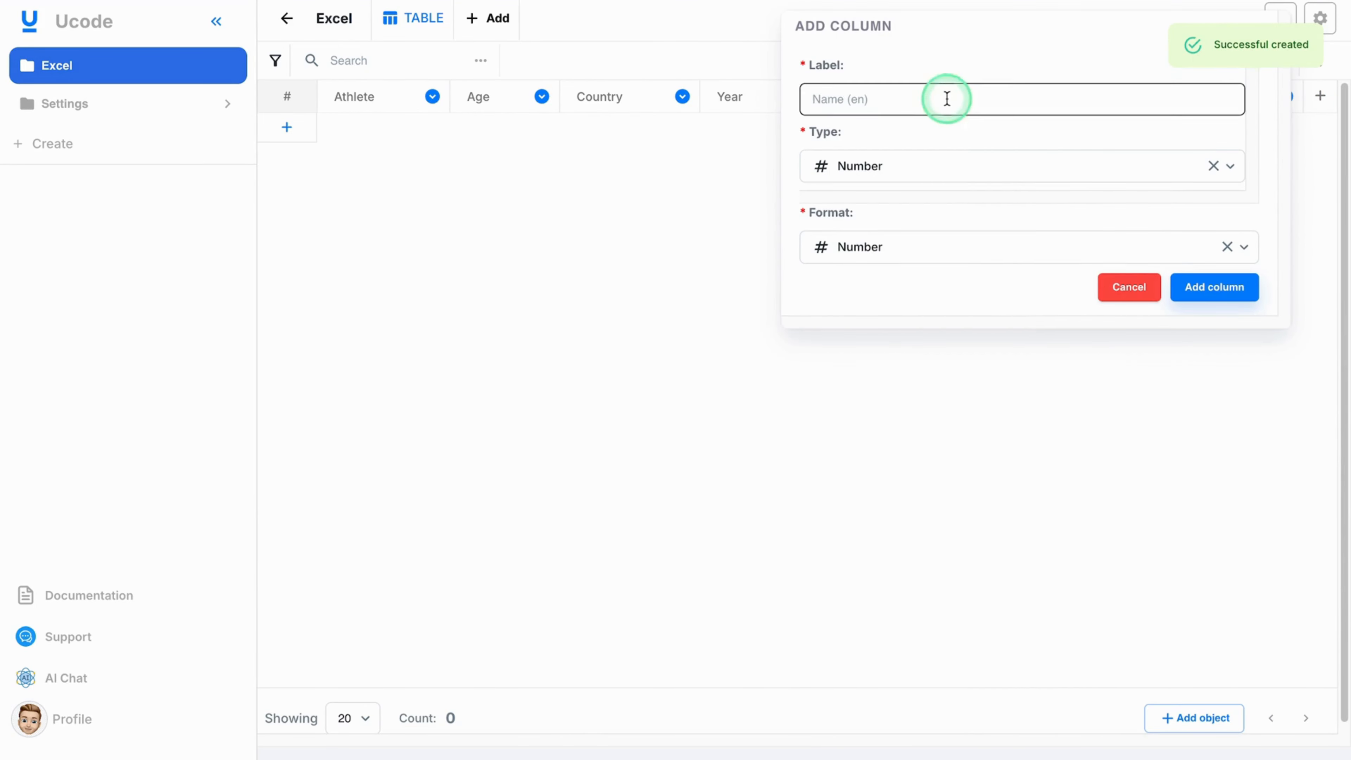
text(Total)
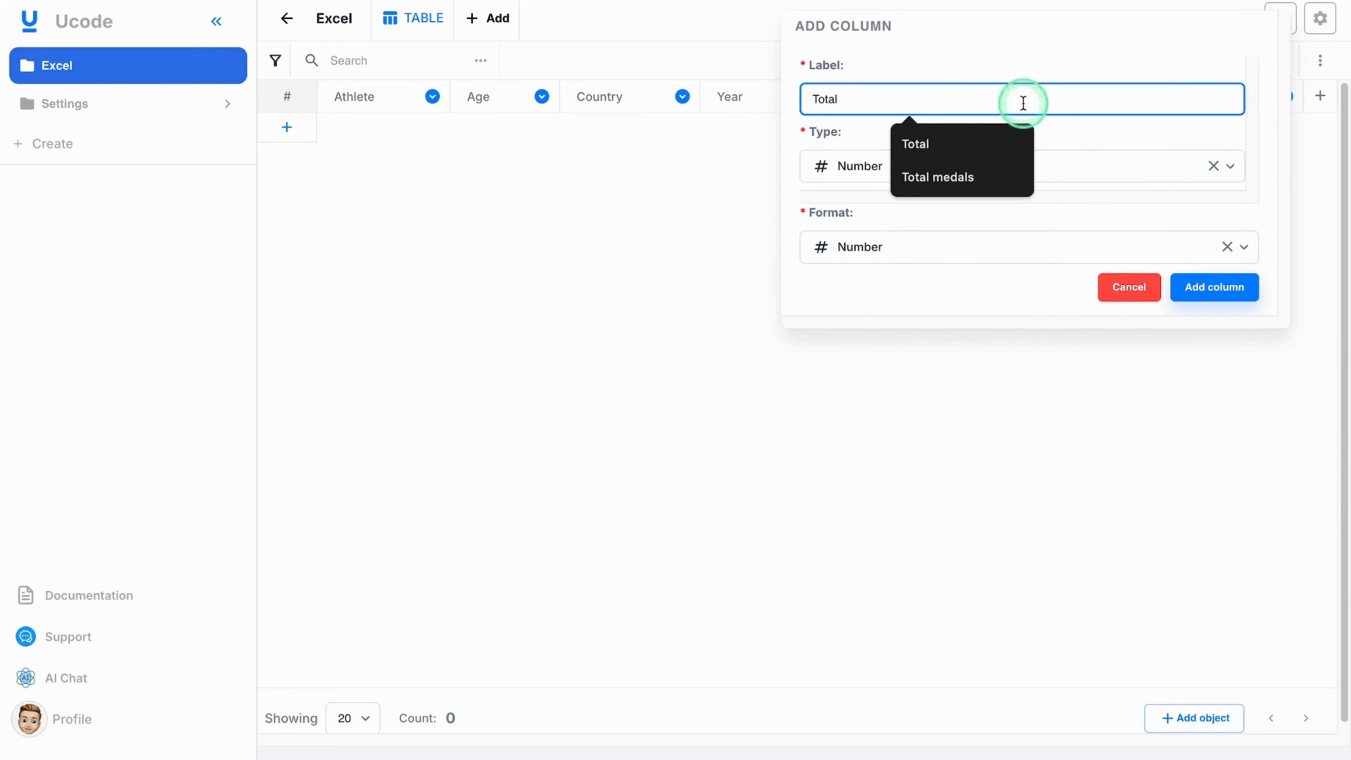
click(1194, 282)
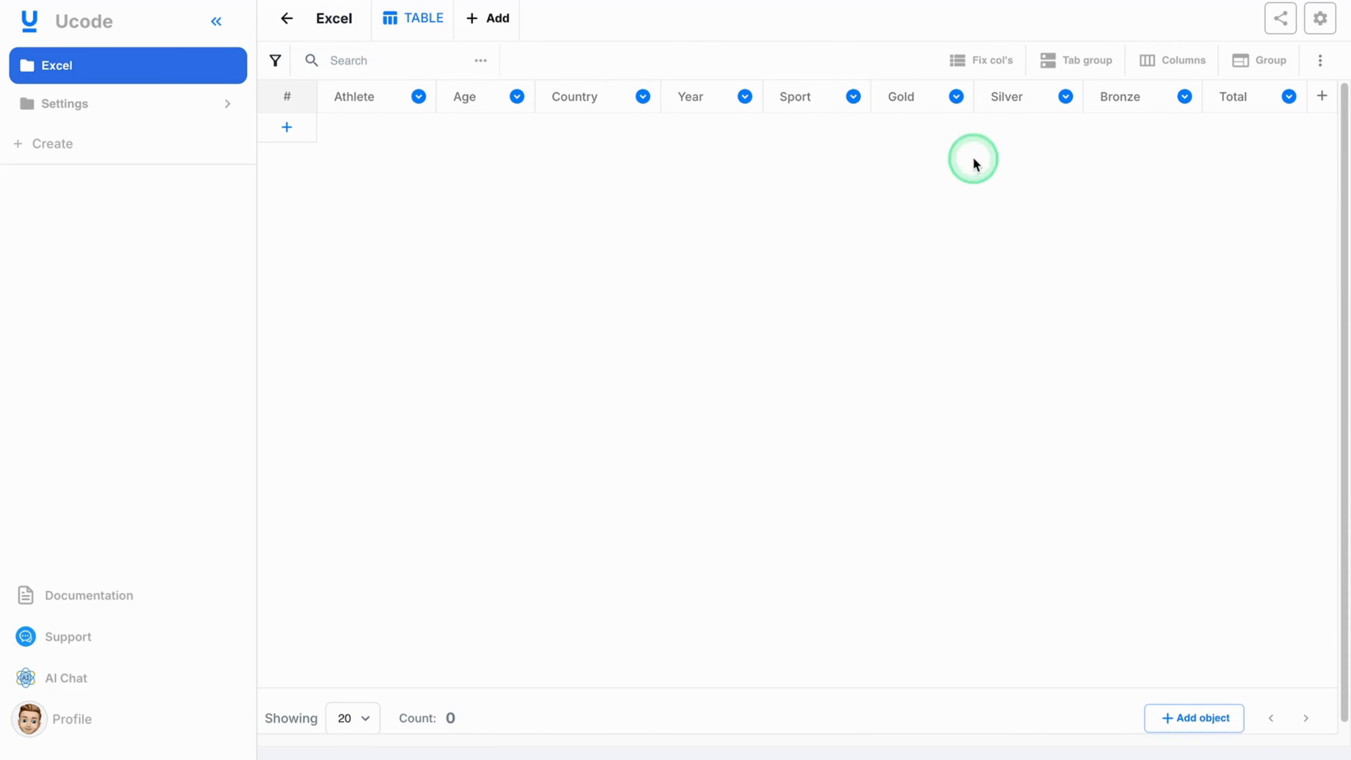
Start an Excel upload into the table and choose the file Olympic.xlsx from the Downloads folder
click(1322, 63)
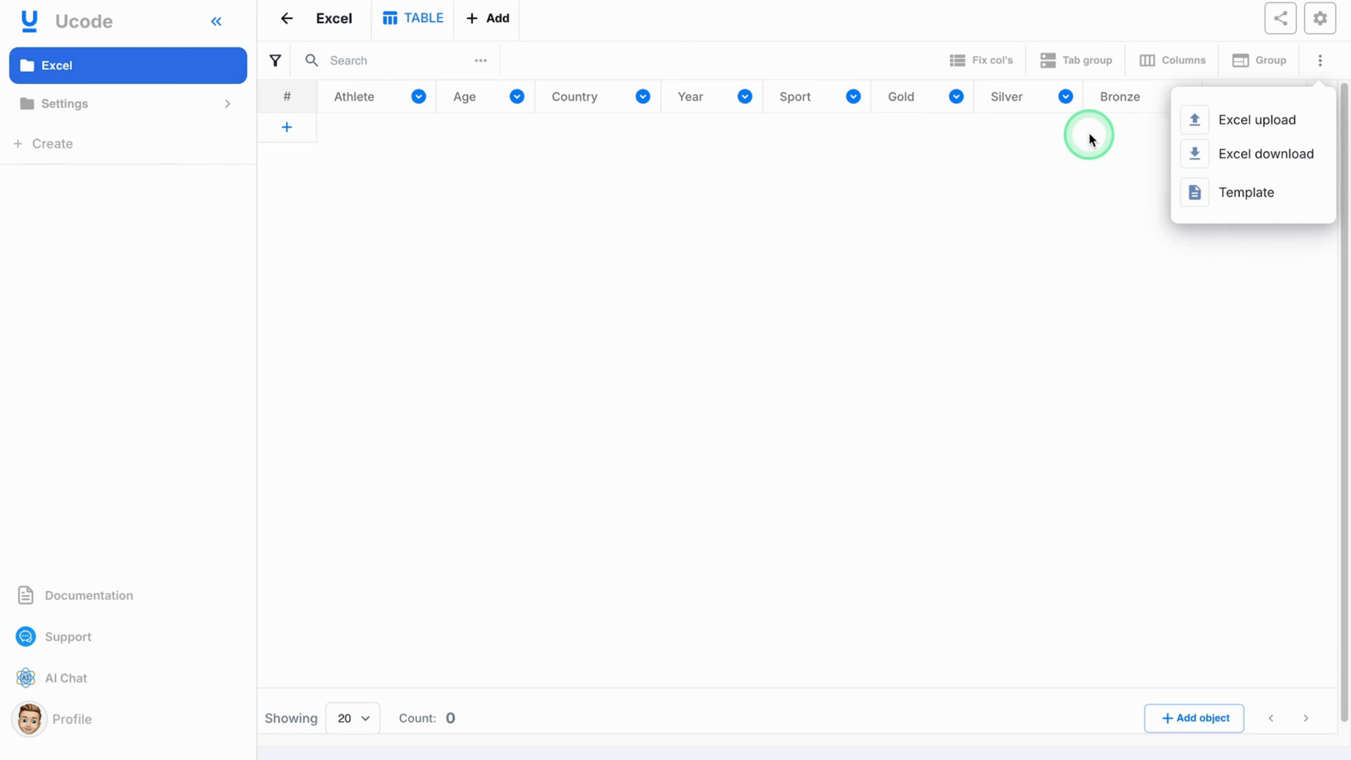
click(1236, 121)
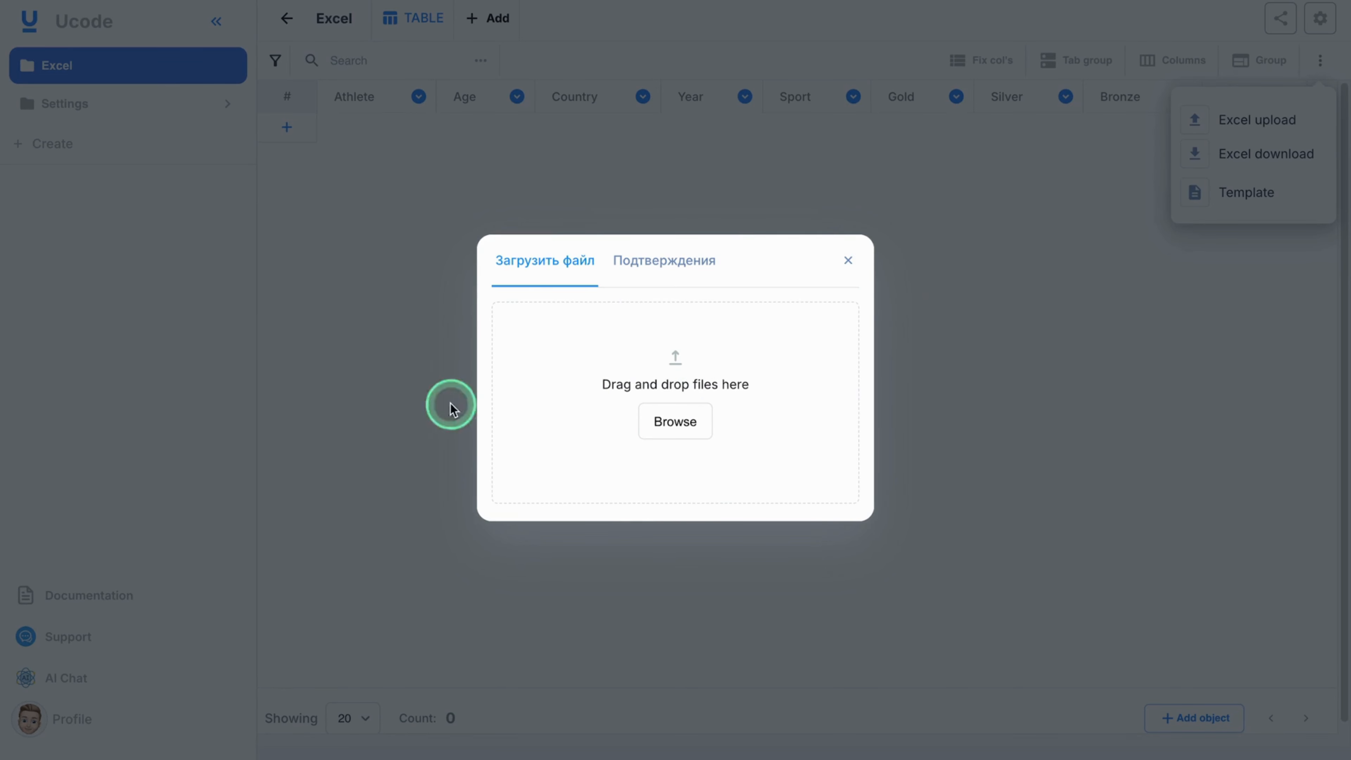
click(676, 424)
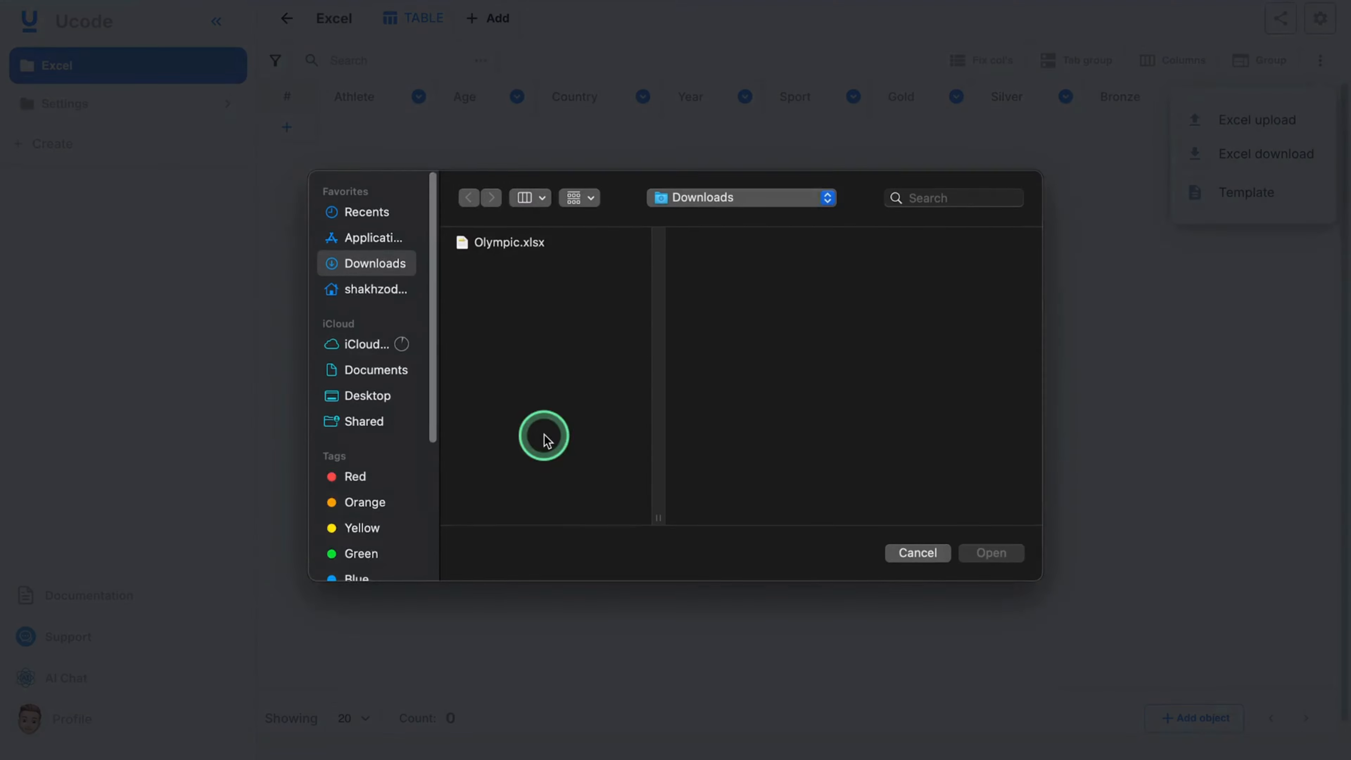
click(489, 250)
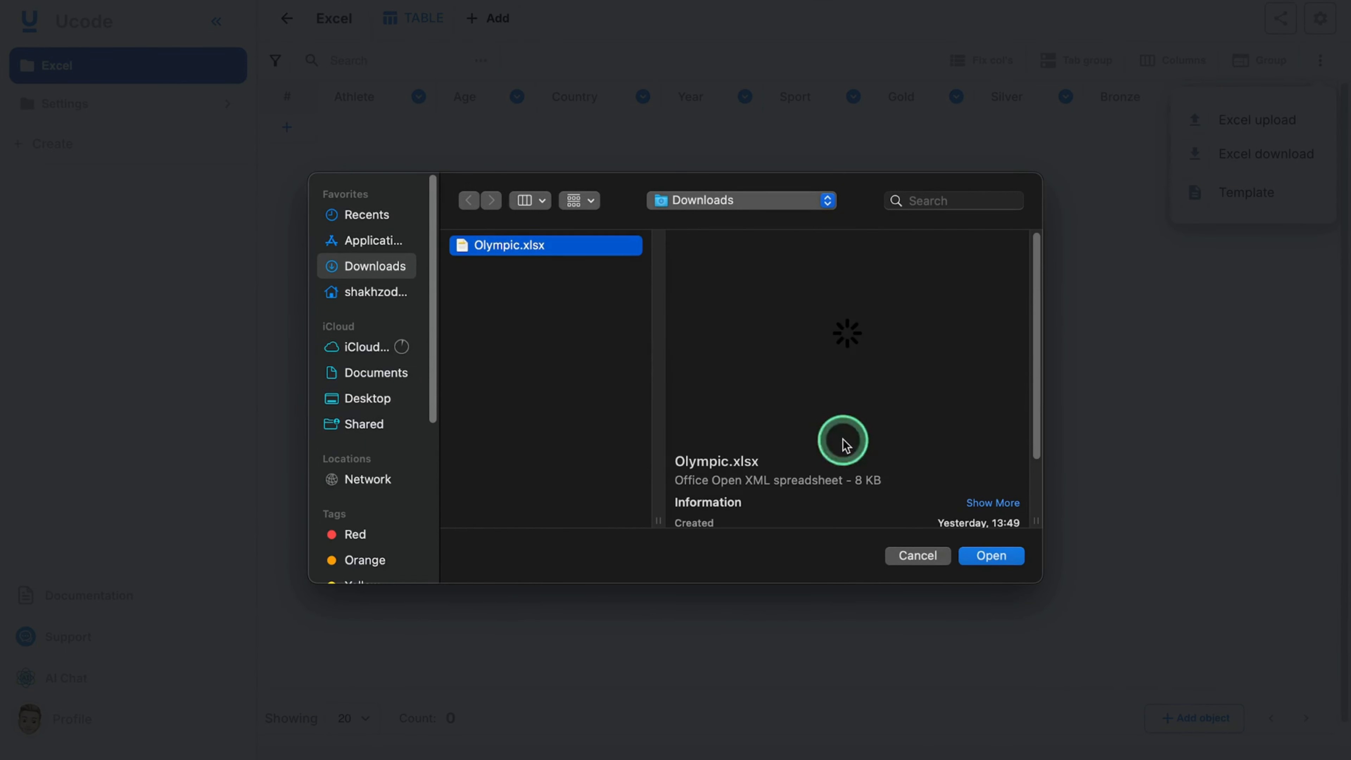
click(993, 556)
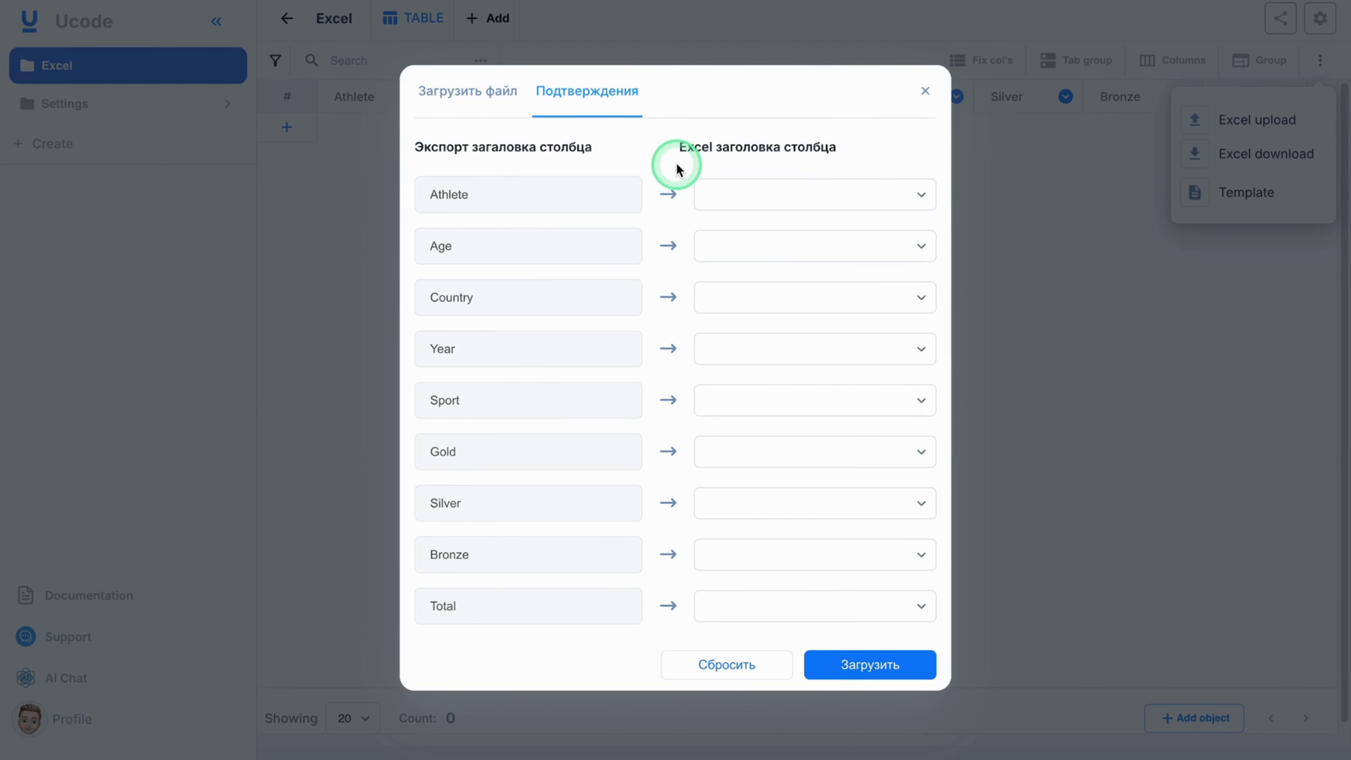
Map the Athlete, Age and Country table columns to the Excel headers of the same names
click(768, 195)
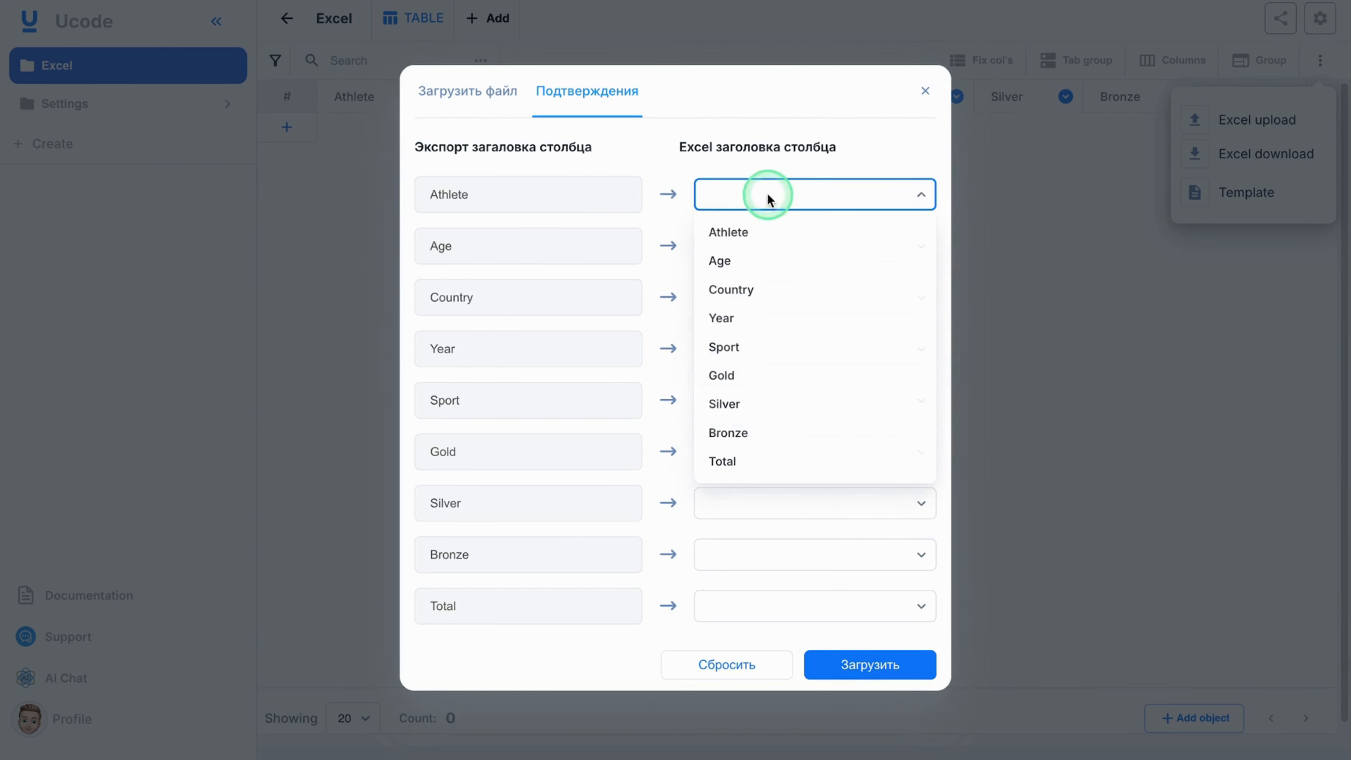
click(853, 239)
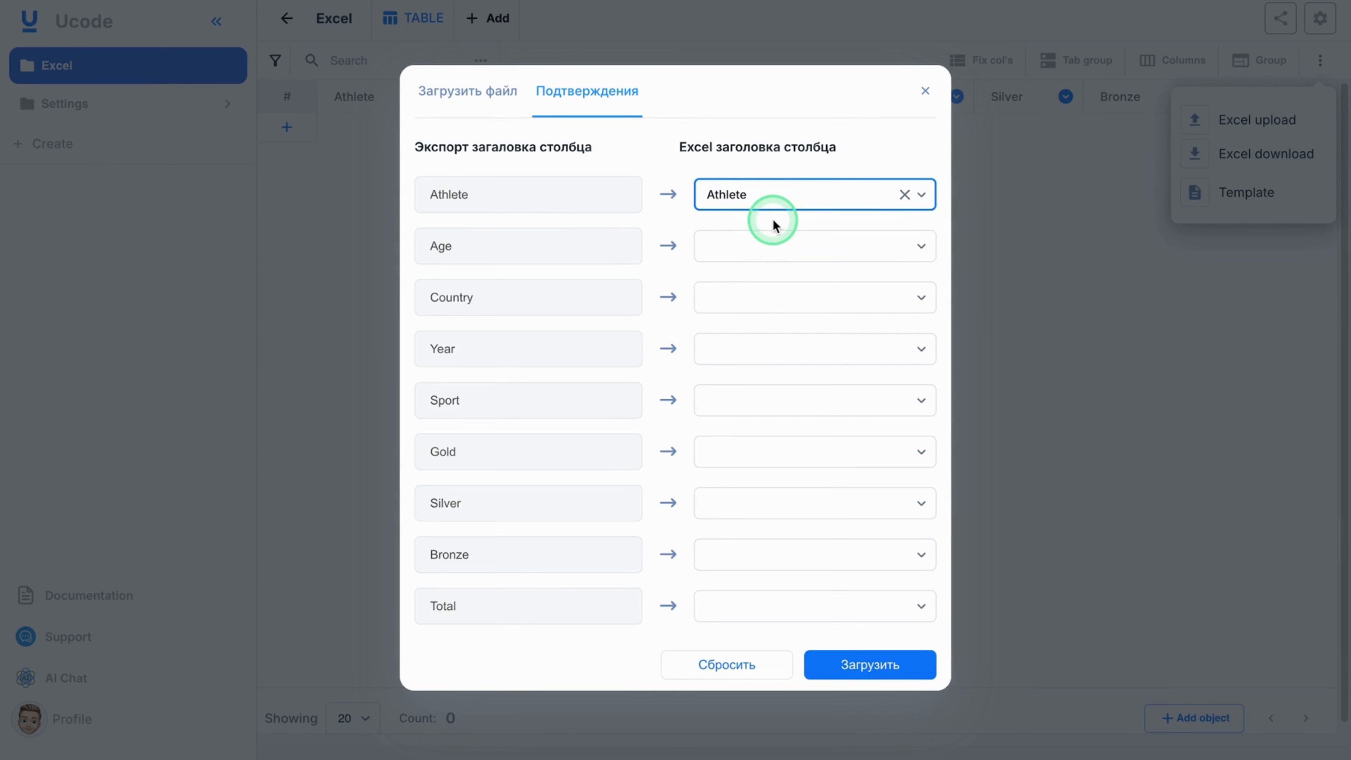
click(772, 240)
click(756, 308)
click(758, 304)
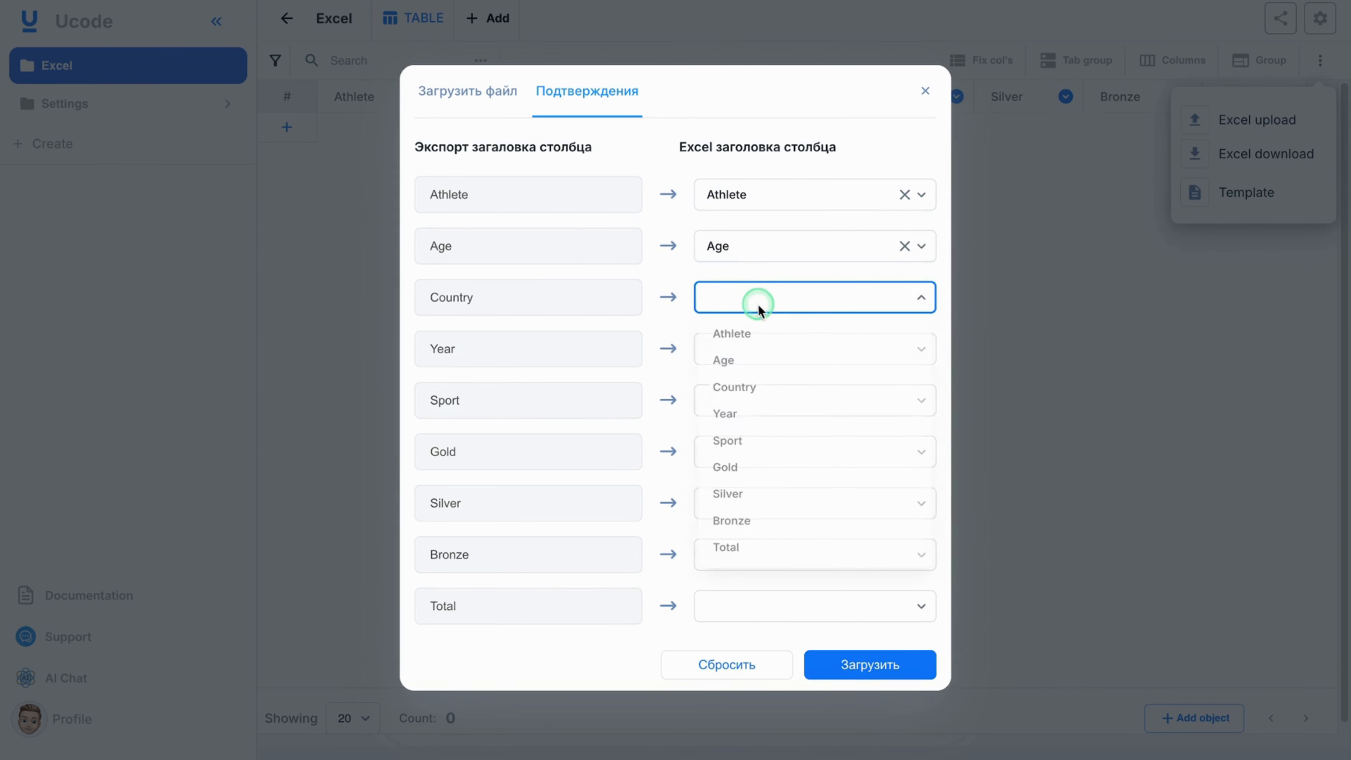
click(768, 392)
Map the Year, Sport and Gold table columns to the Excel headers of the same names
click(765, 353)
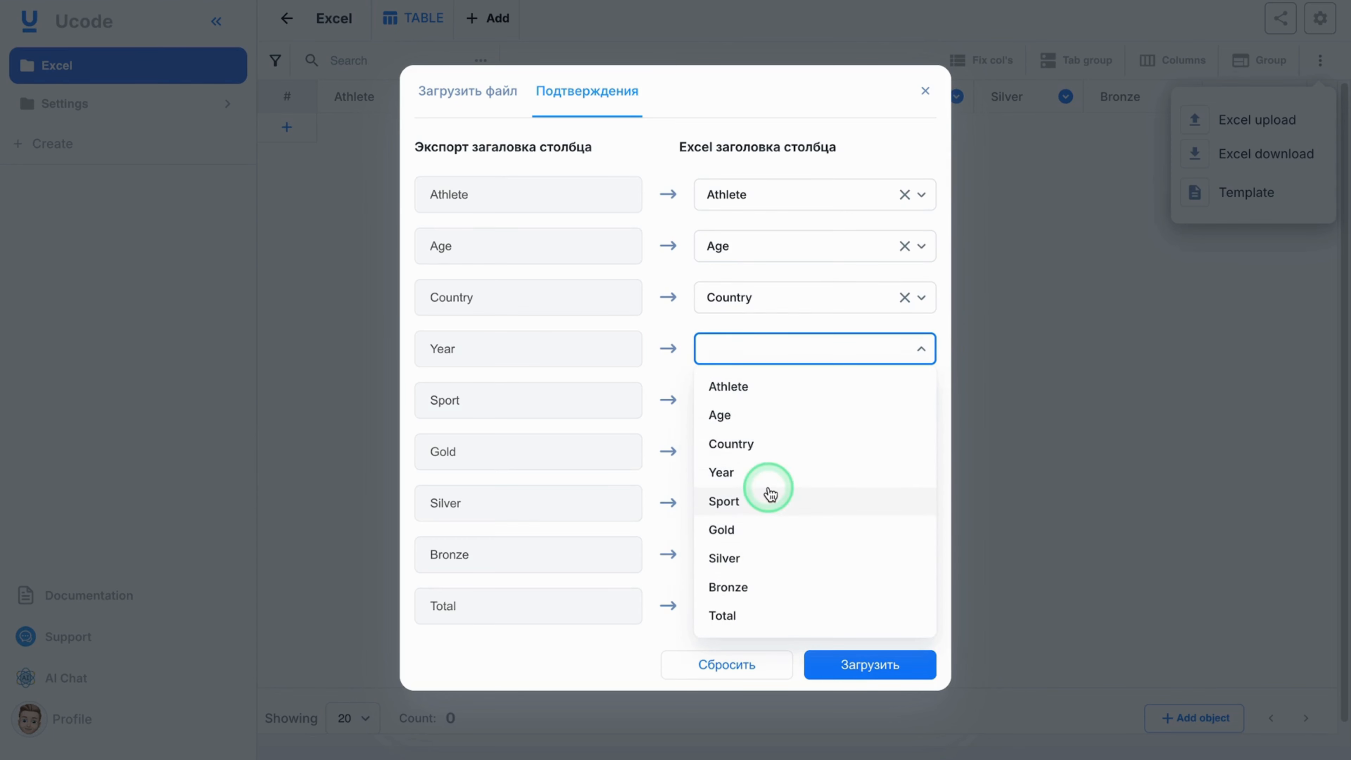
click(767, 473)
click(784, 408)
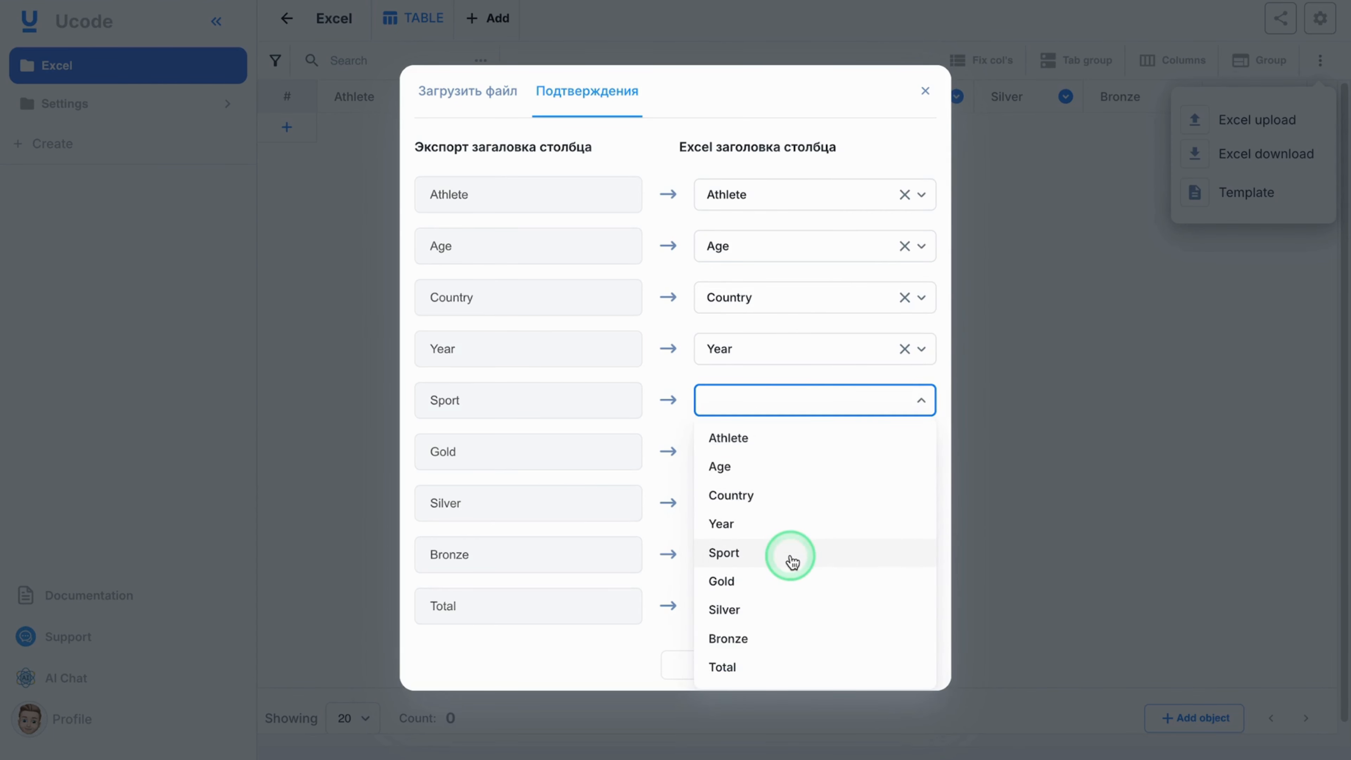
click(791, 558)
click(791, 459)
click(796, 637)
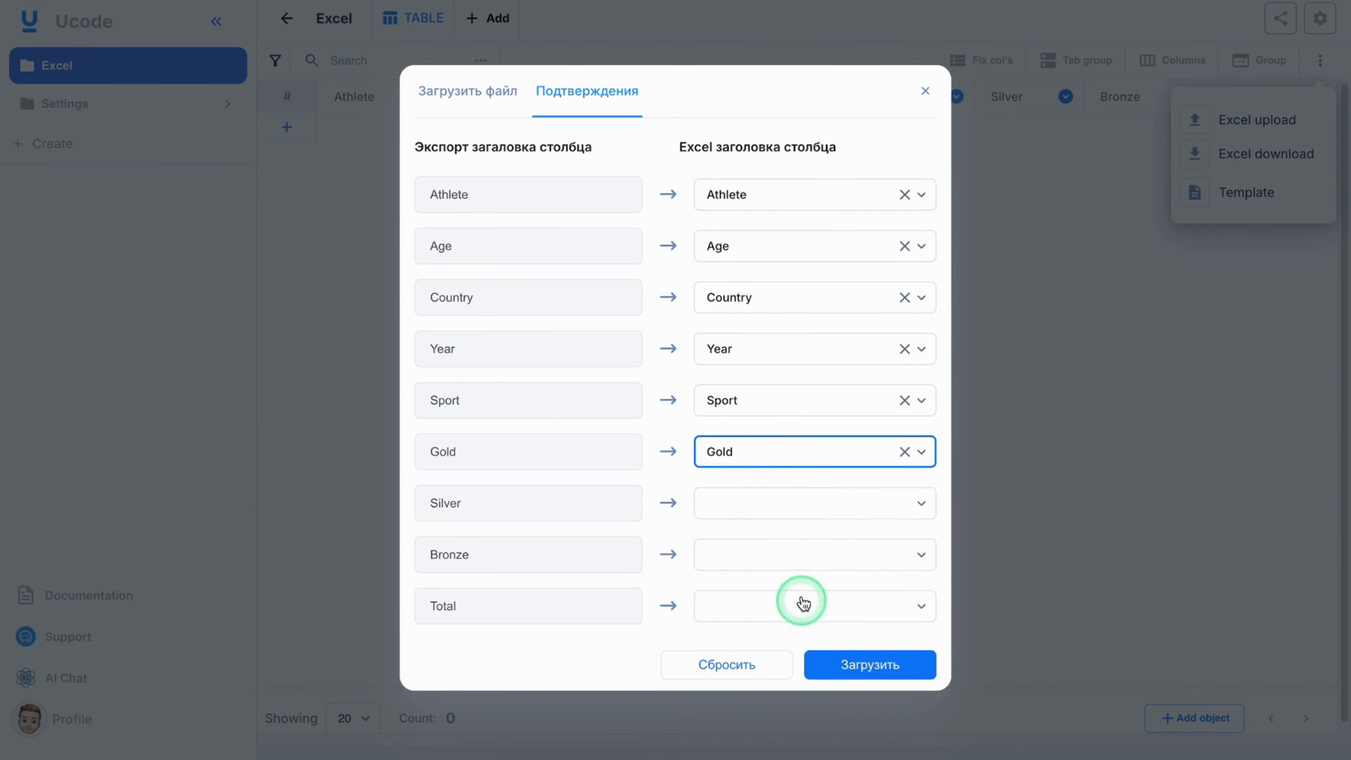
Map the Silver, Bronze and Total columns to the Excel headers of the same names and upload the data
click(796, 506)
click(813, 663)
click(799, 558)
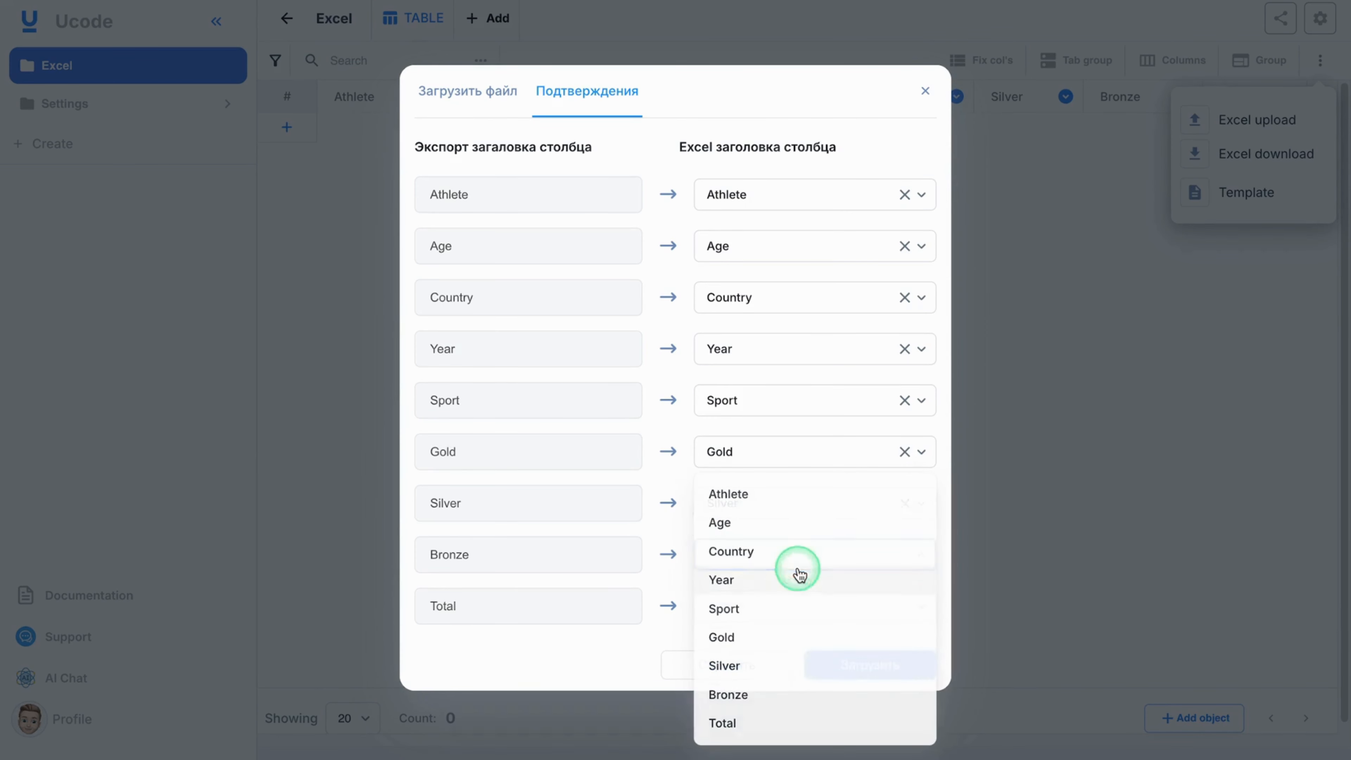
click(809, 691)
click(790, 607)
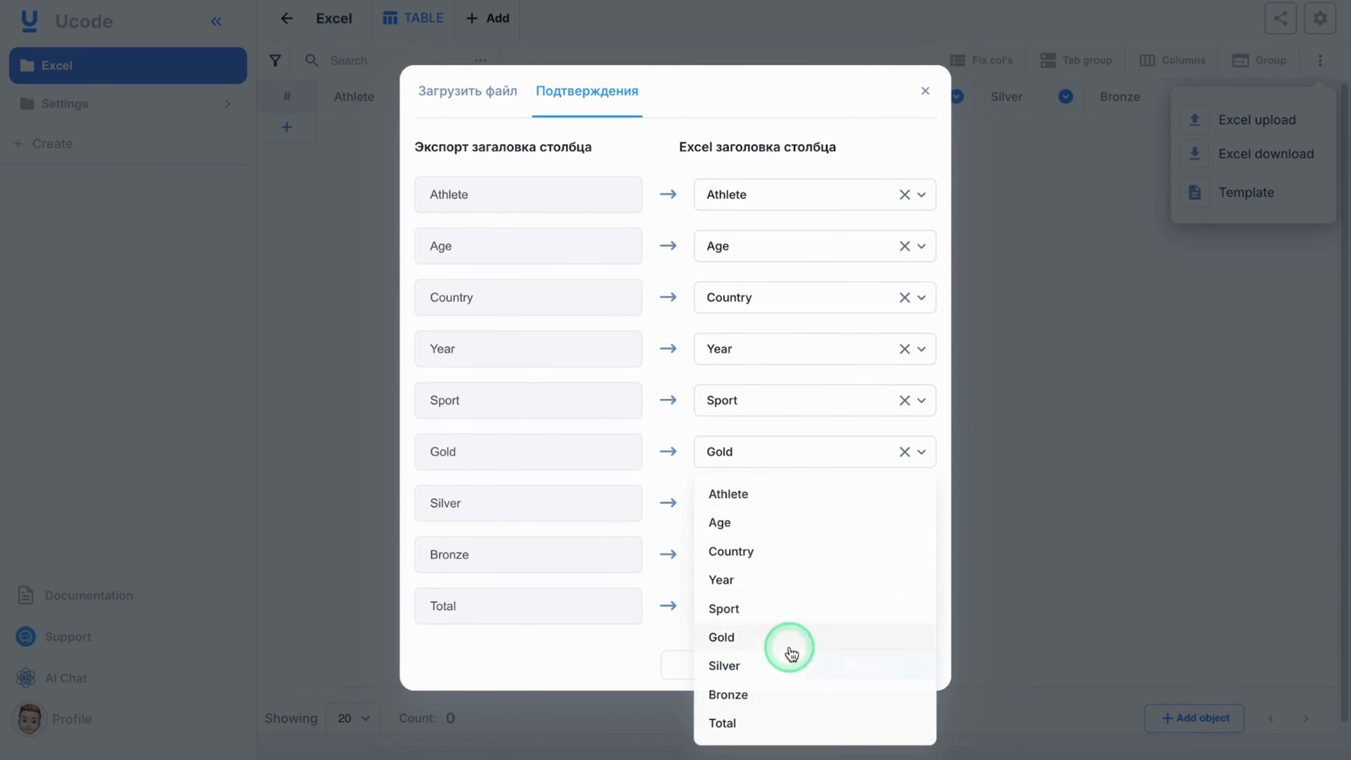
click(784, 721)
click(832, 691)
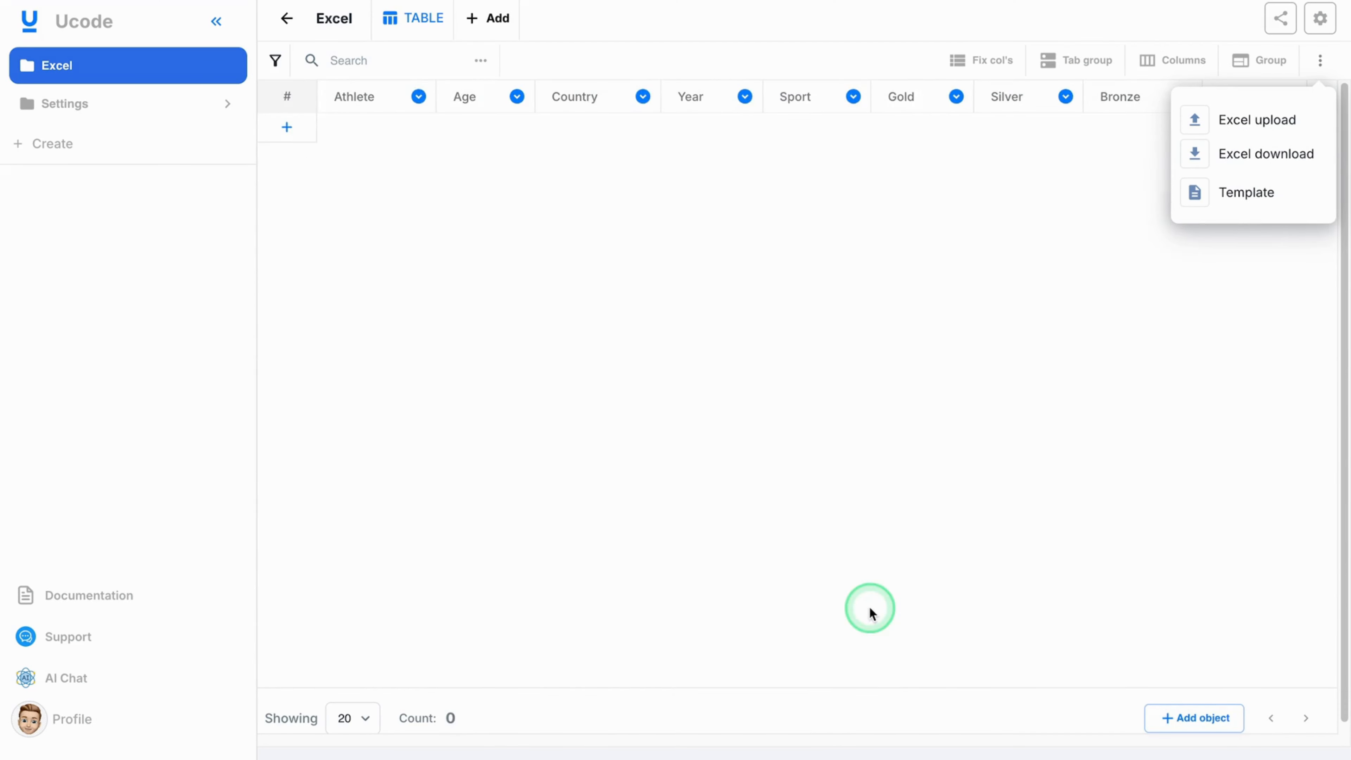
click(1320, 60)
Examine the imported rows and all columns from Athlete to Total in the table
scroll(853, 380, down, 2)
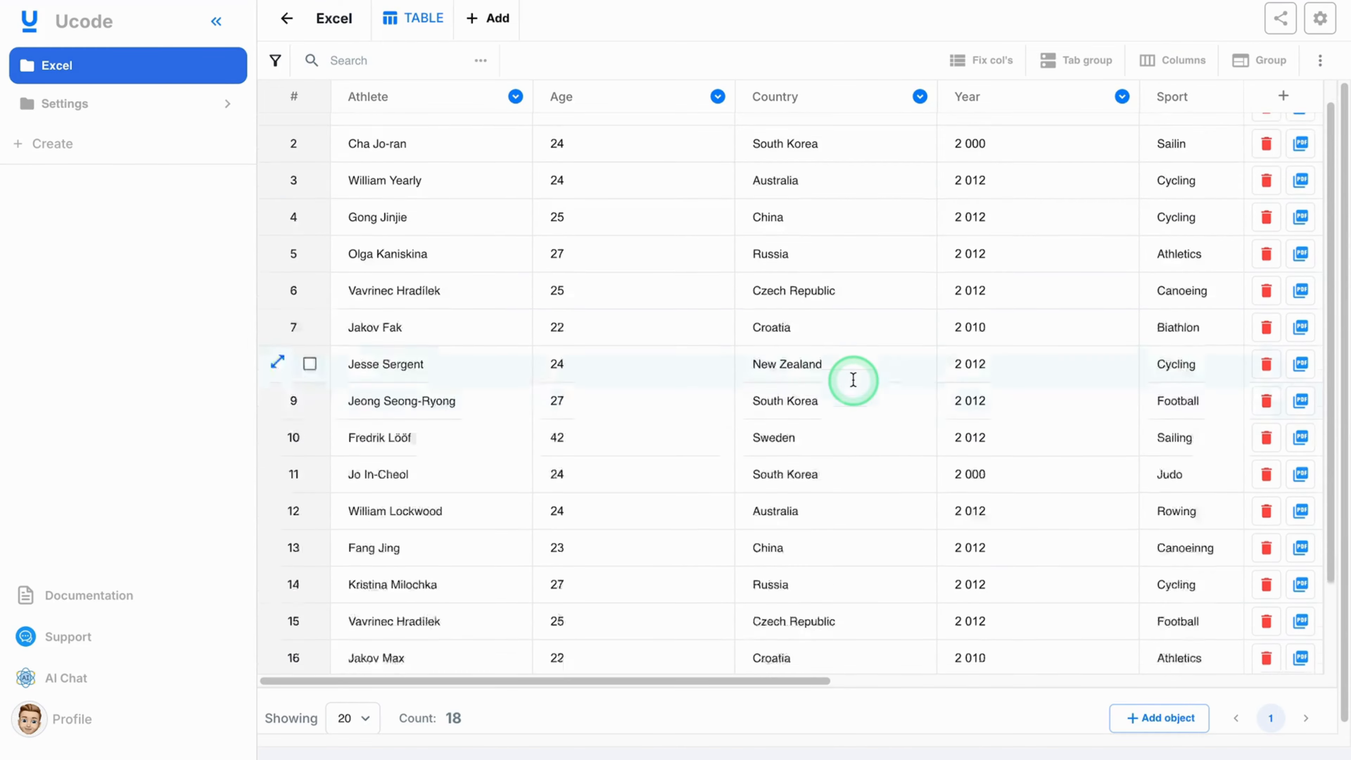
scroll(851, 389, up, 2)
scroll(838, 392, right, 10)
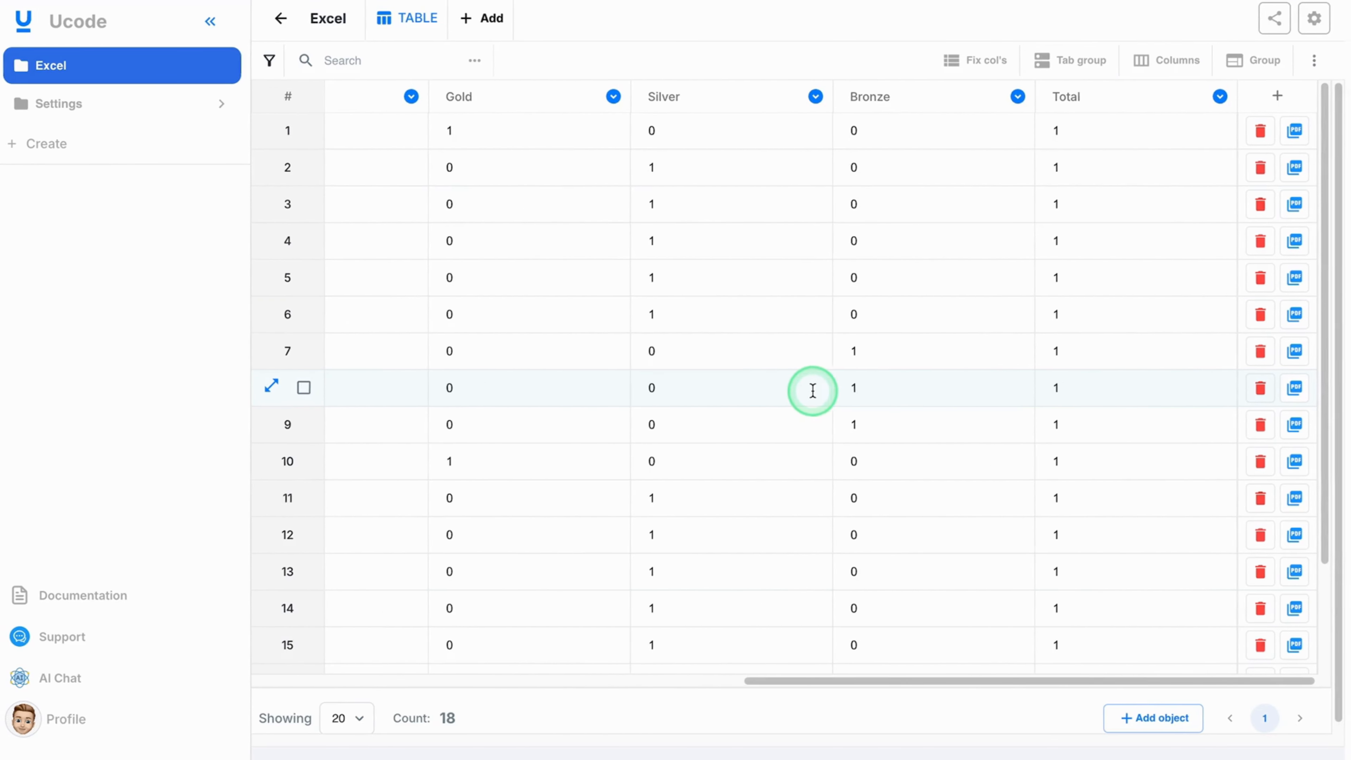
scroll(814, 389, left, 5)
scroll(806, 388, left, 5)
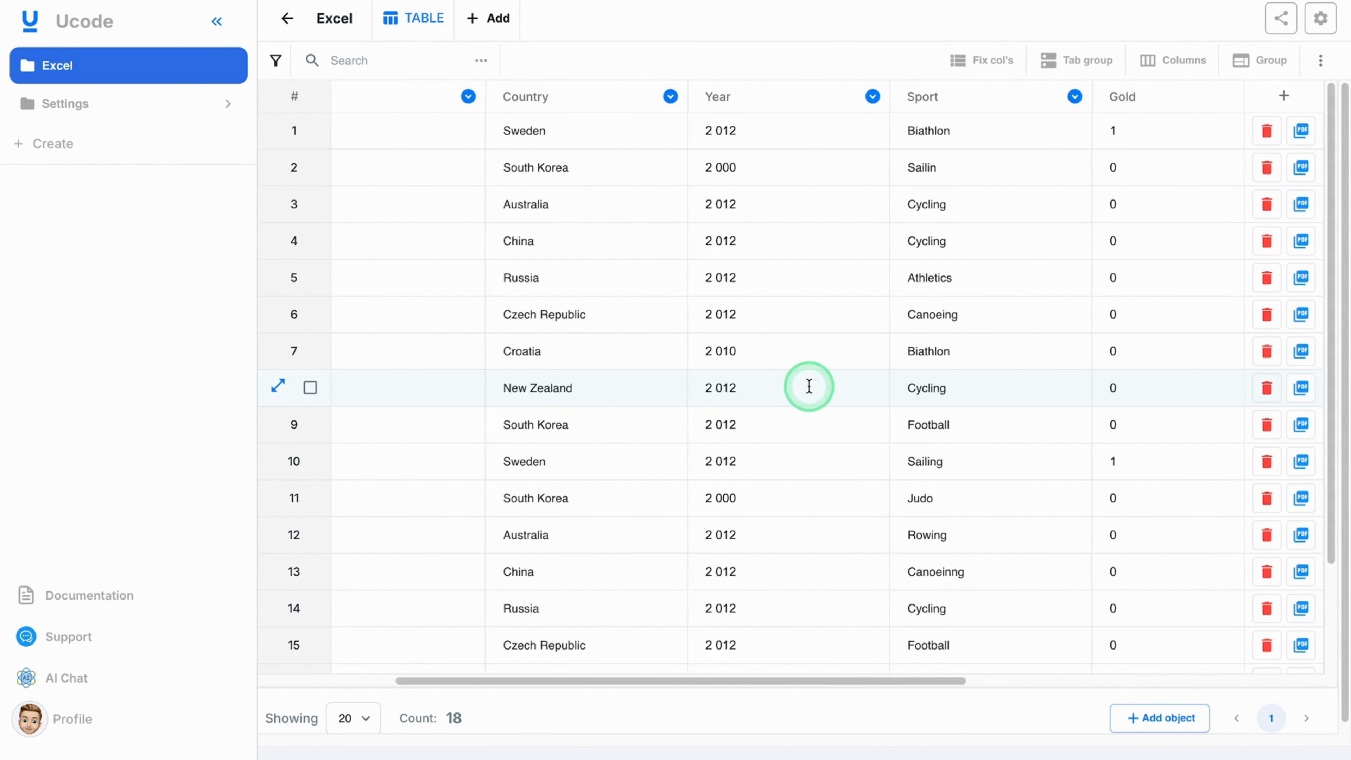
scroll(799, 387, down, 1)
scroll(799, 387, down, 3)
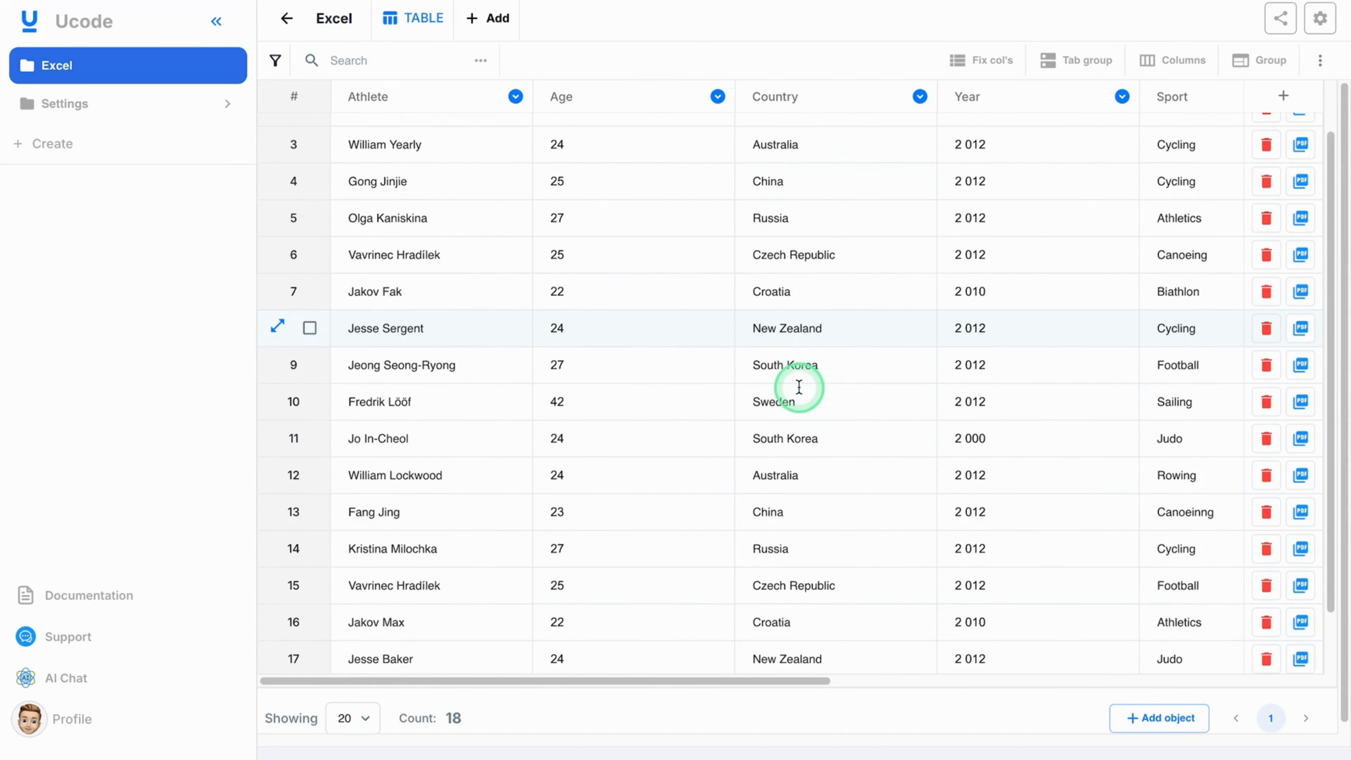
scroll(799, 387, up, 4)
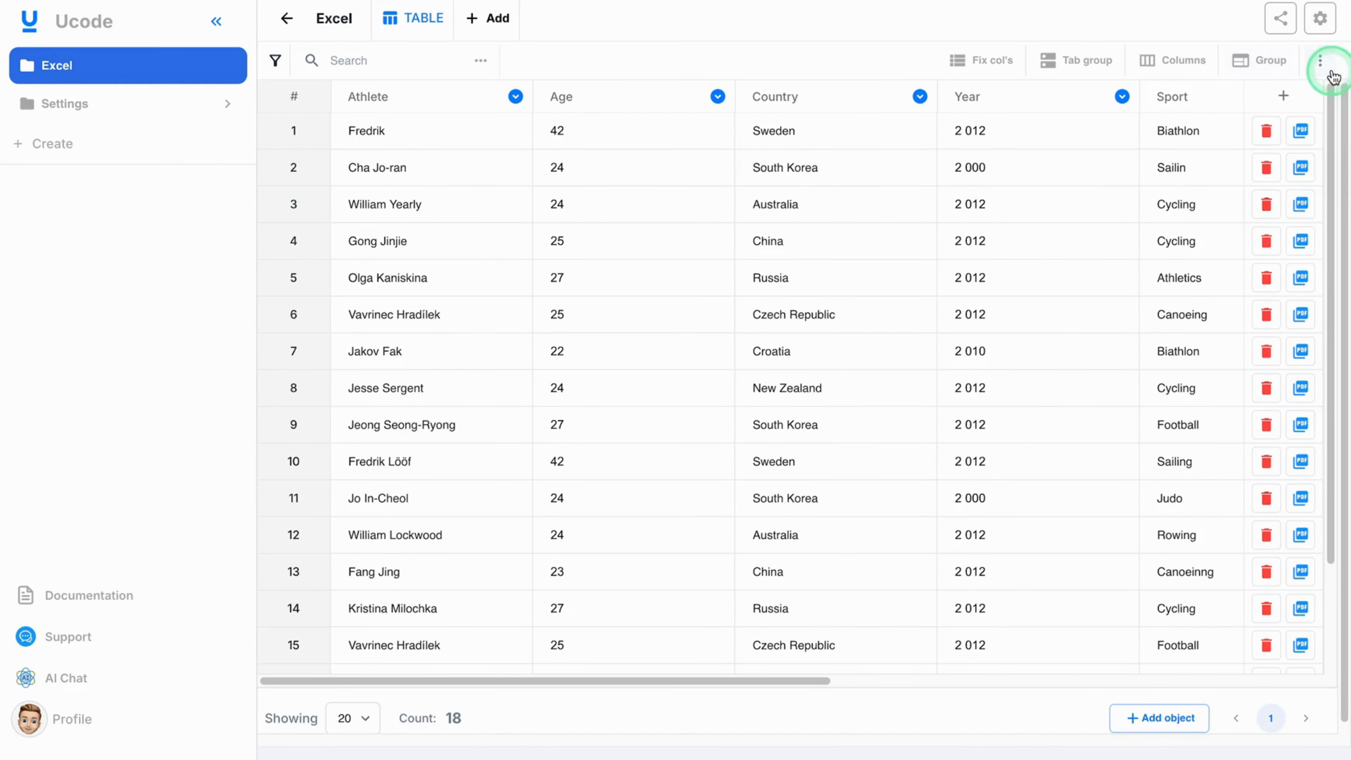
Download the table's data as an Excel file and switch to the untitled spreadsheet in Google Sheets
click(1320, 60)
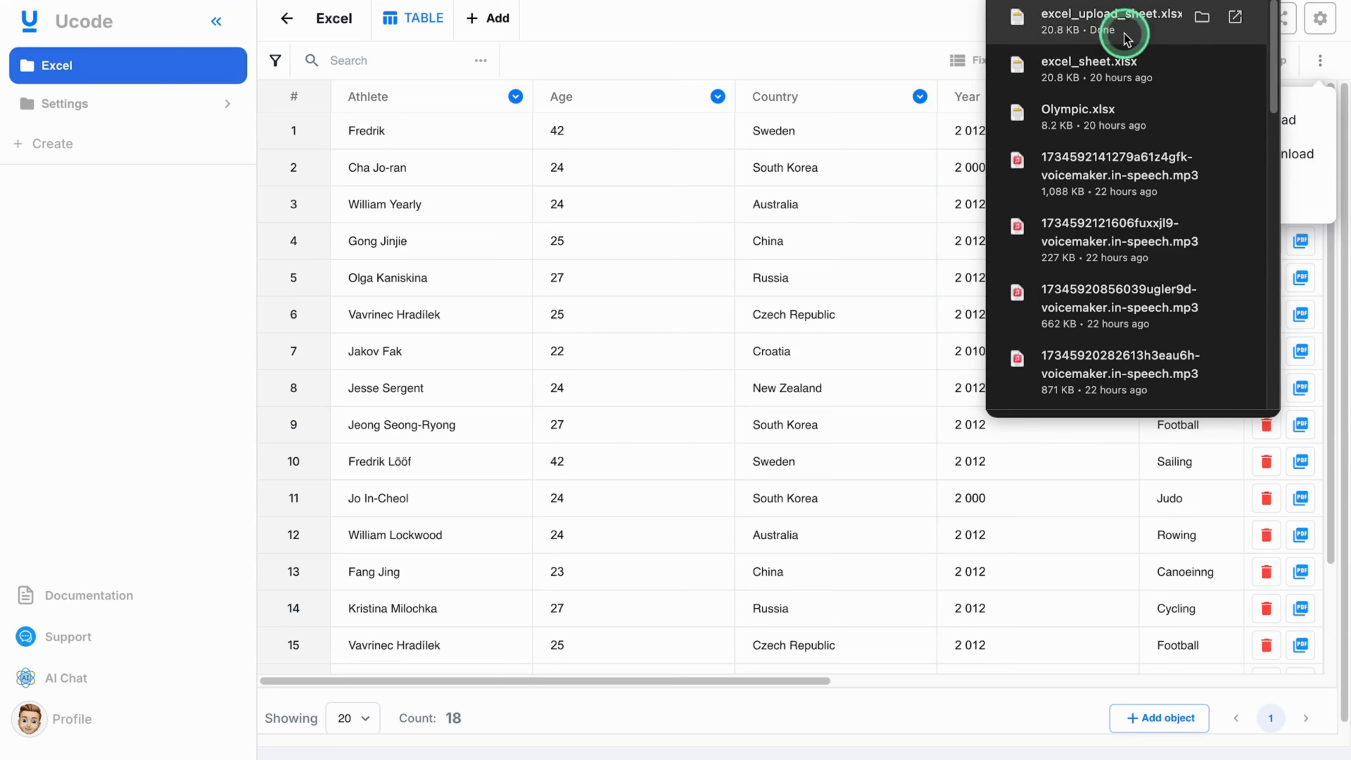
click(886, 49)
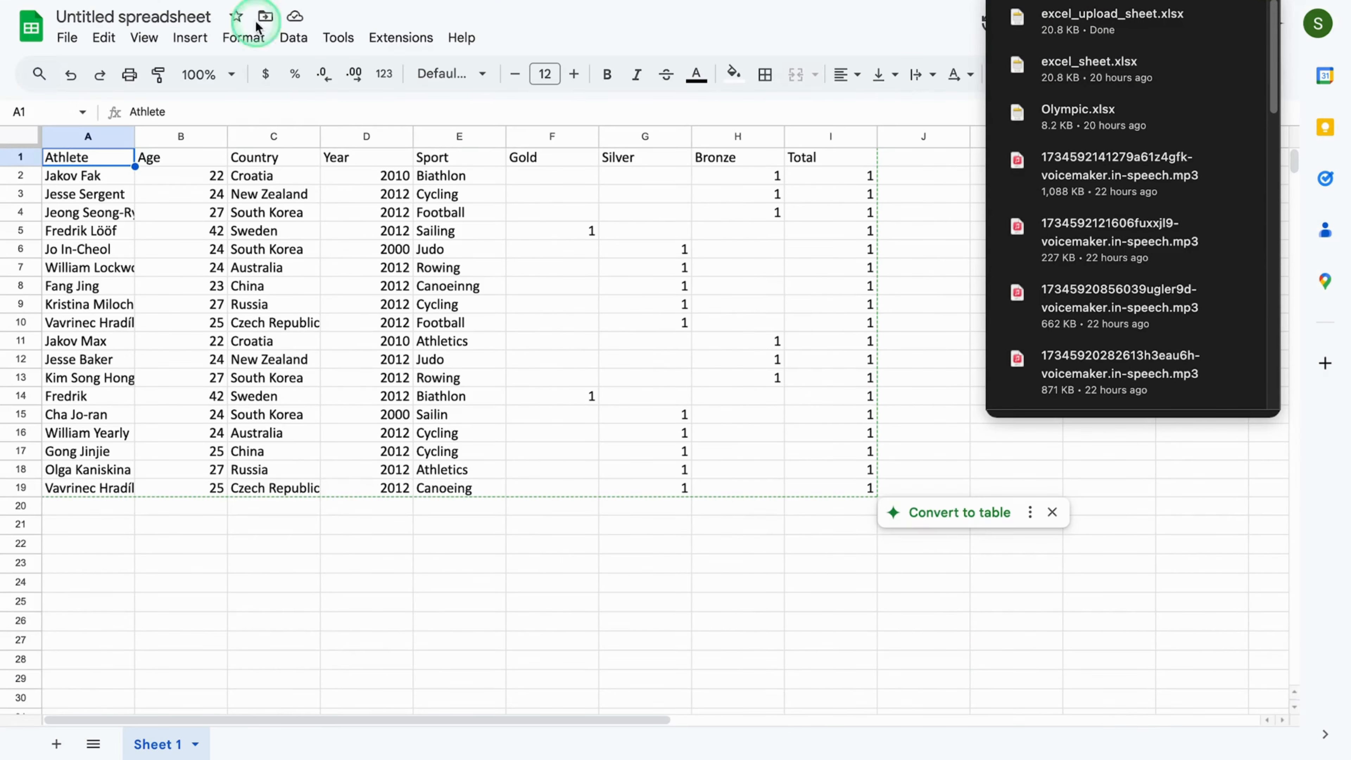
Import excel_upload_sheet.xlsx from the Downloads folder with the option Create new spreadsheet, and open the imported file
click(67, 37)
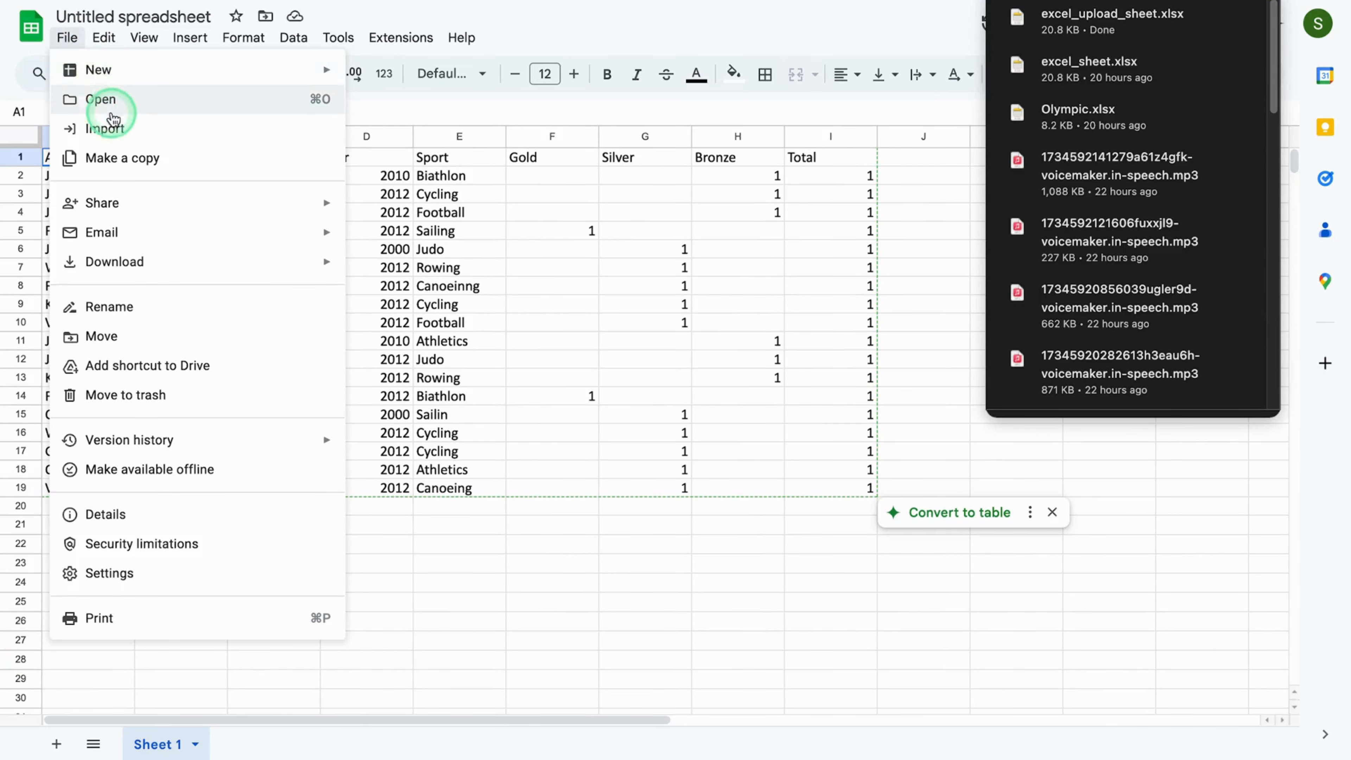
click(106, 129)
click(517, 170)
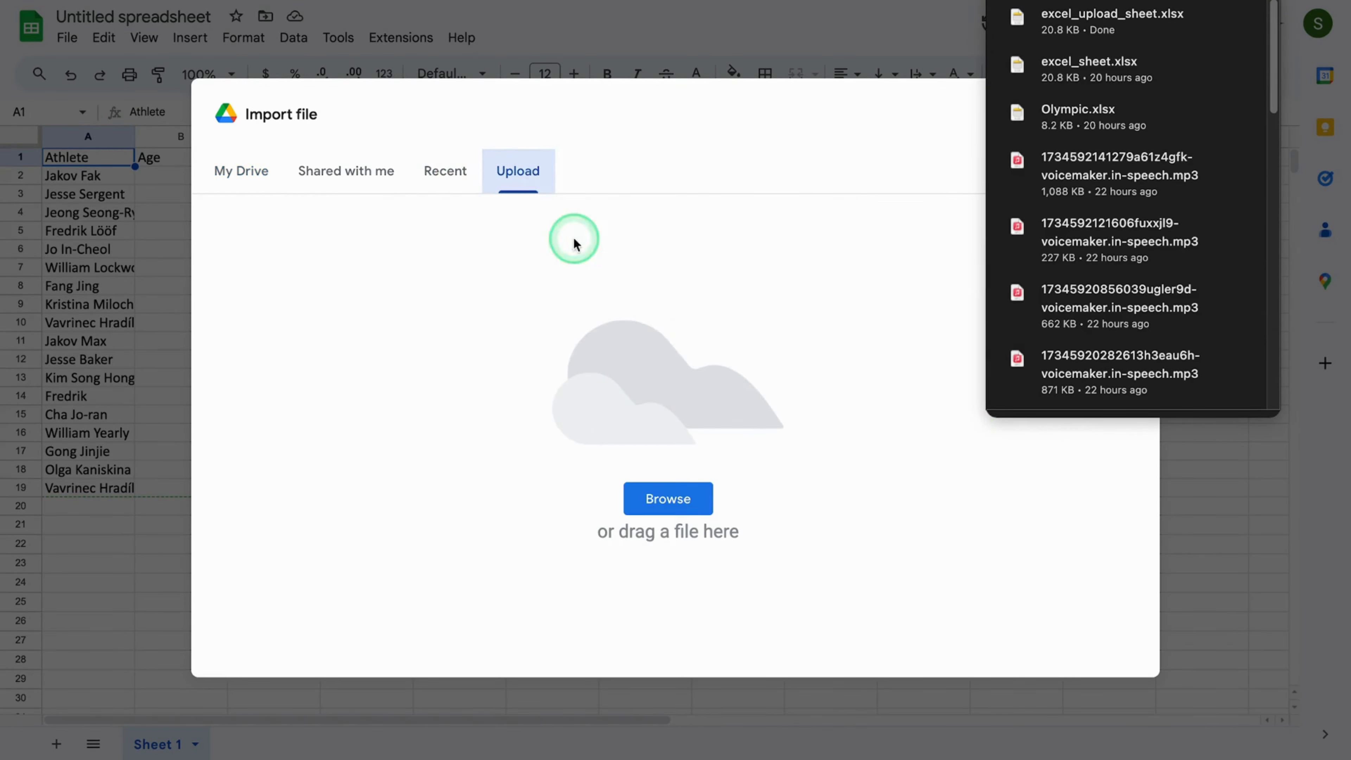
click(670, 492)
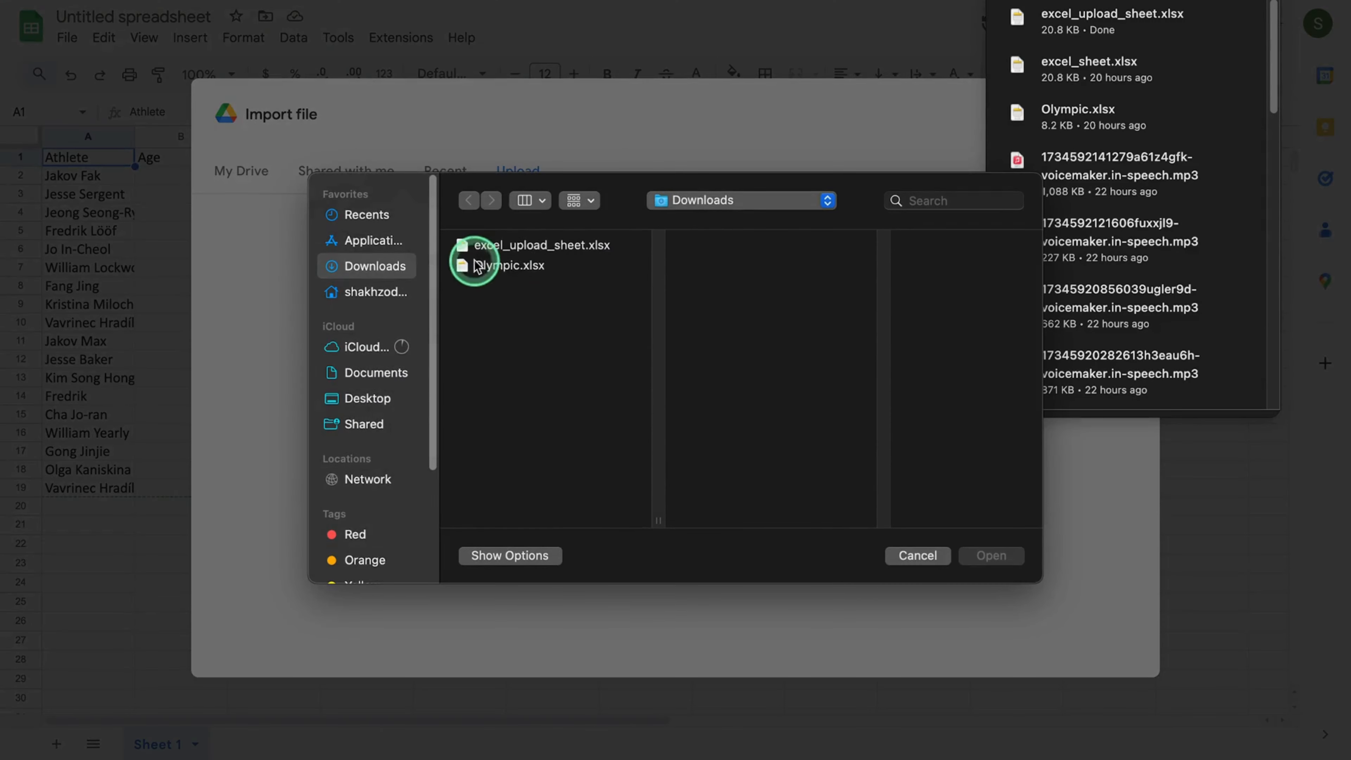
double_click(492, 249)
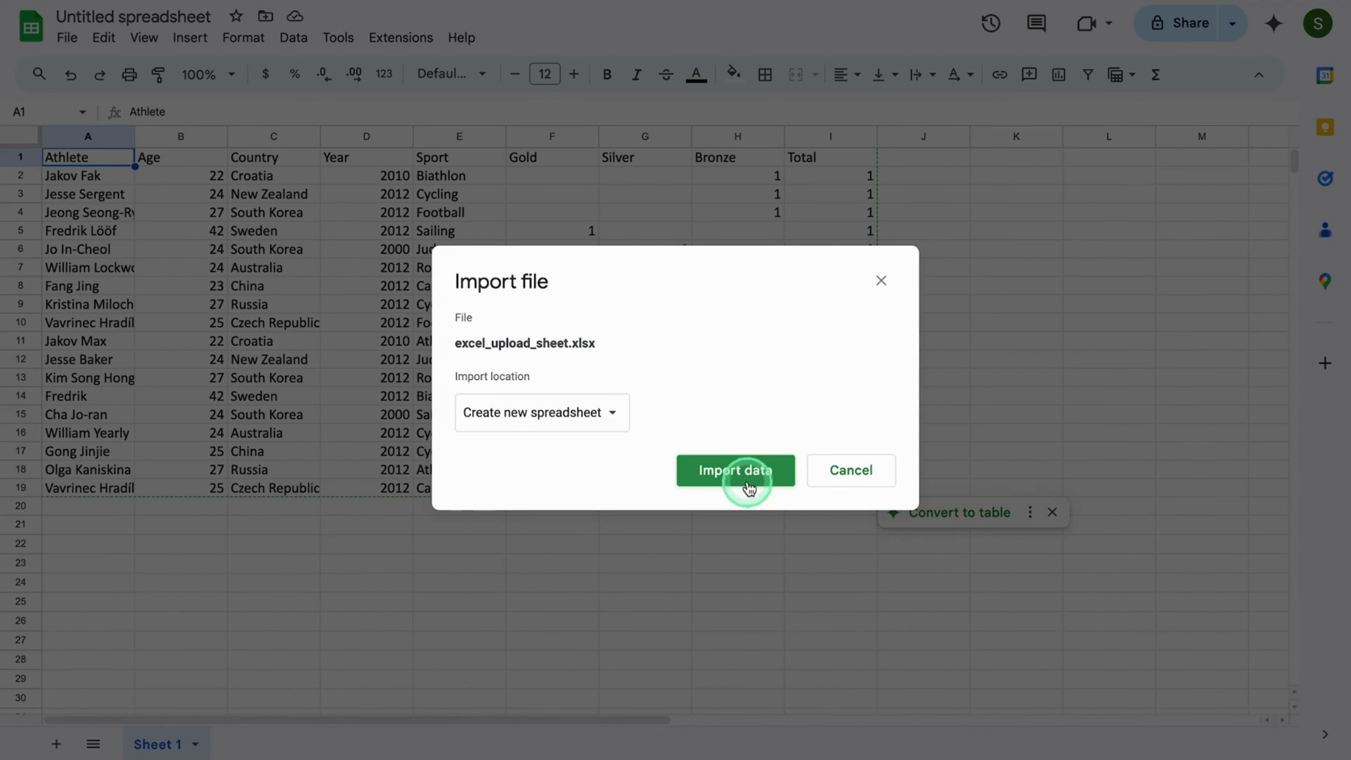
click(749, 487)
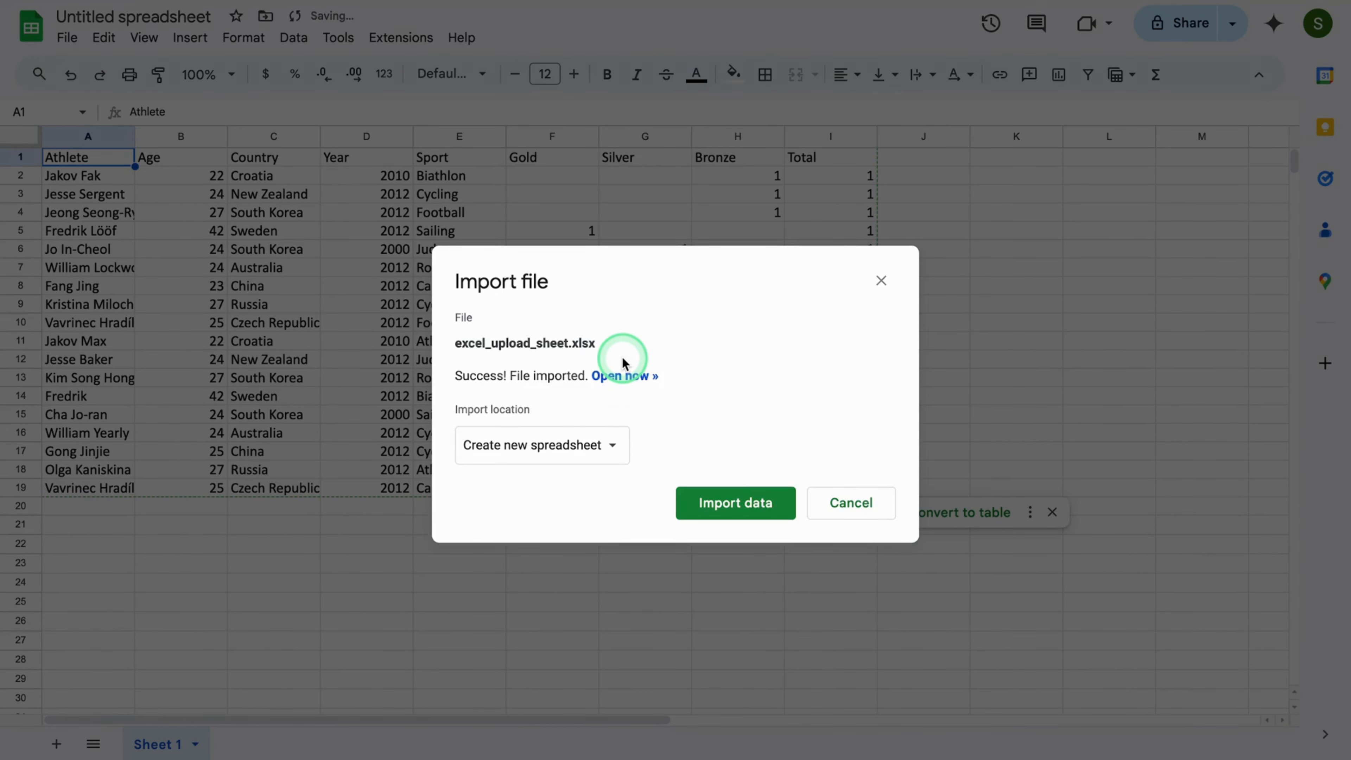
click(620, 376)
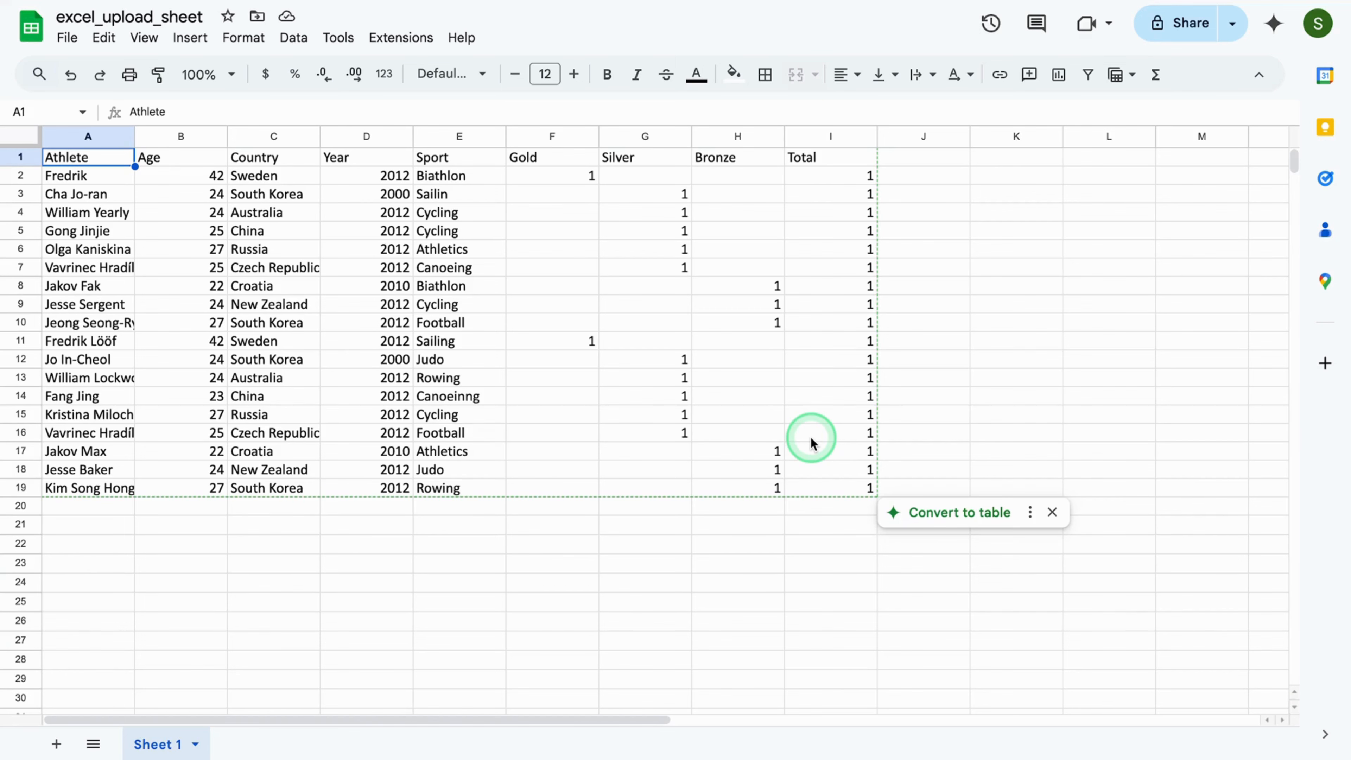
text(d)
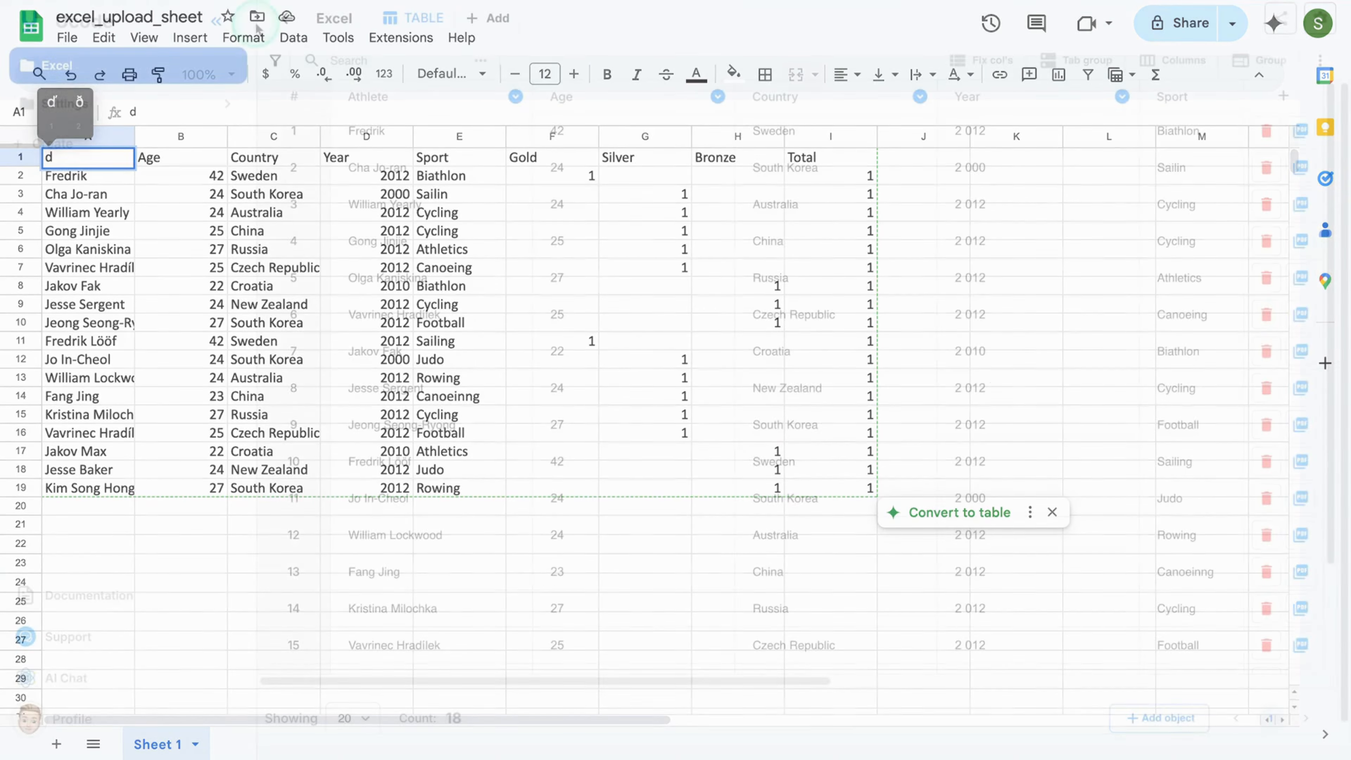